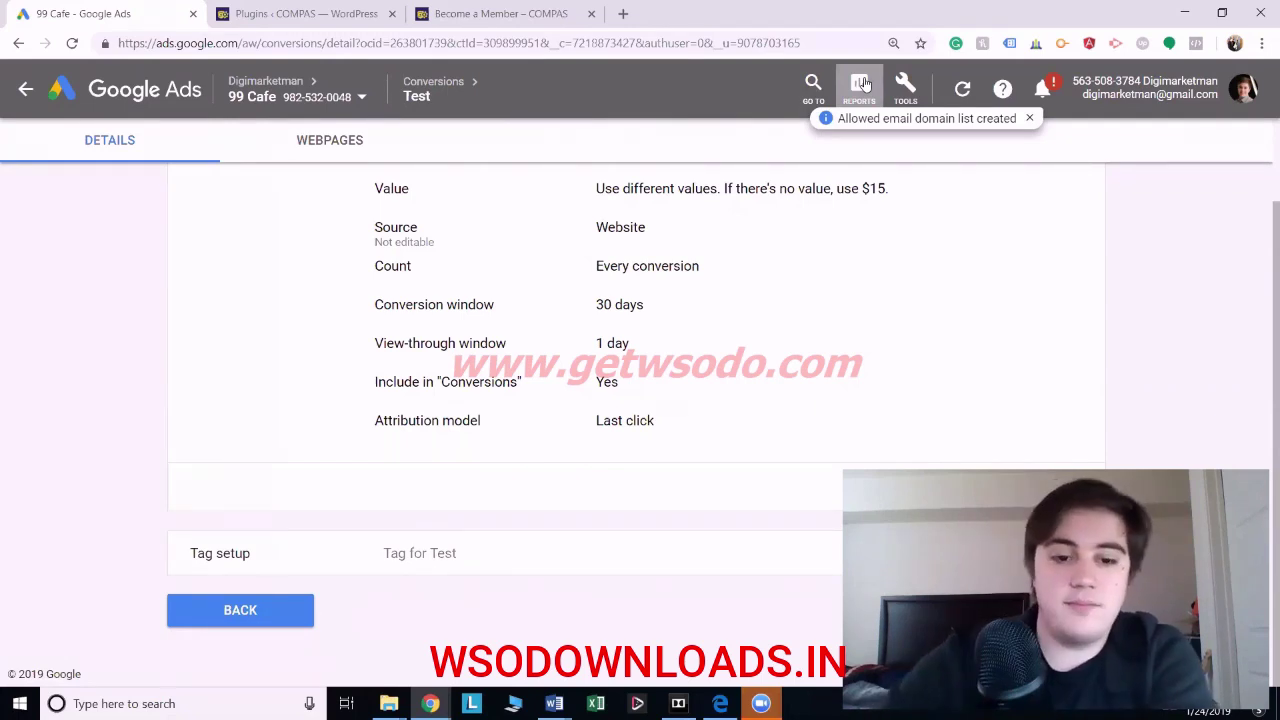
Step: Bring up the COMPAS Become a Member page and check the open Word windows
click(485, 27)
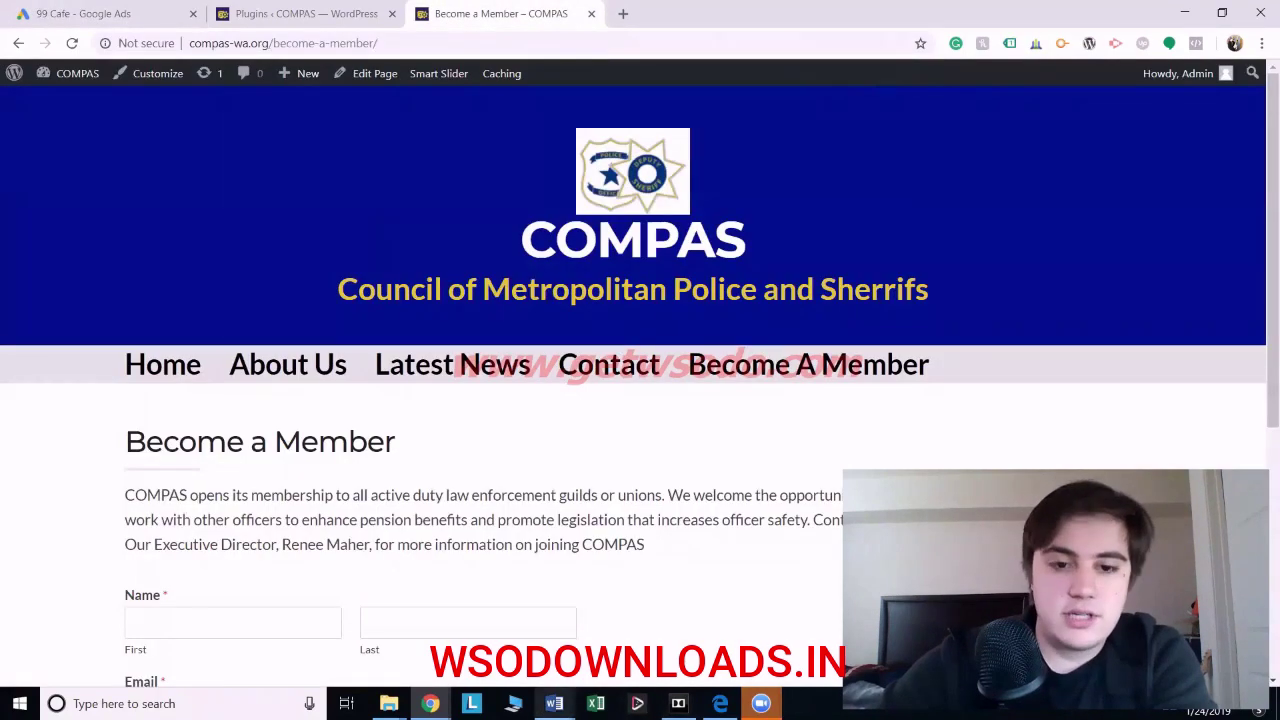
mouse_move(554, 703)
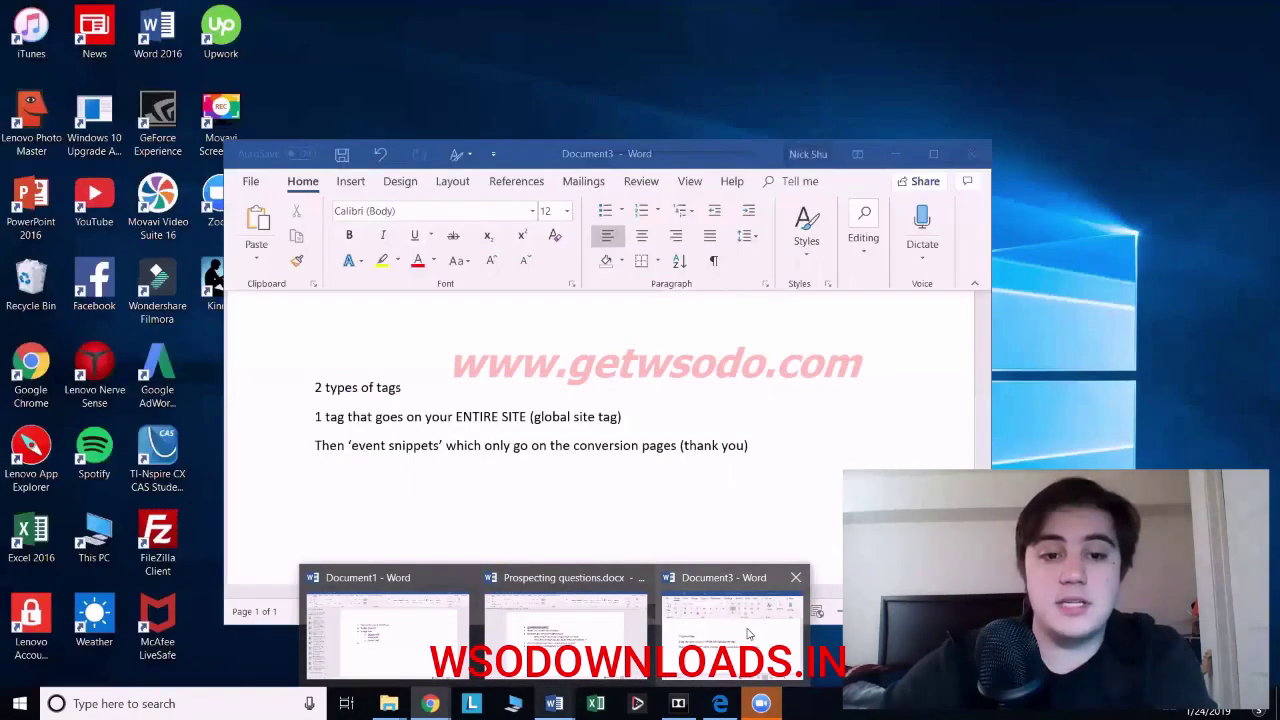
Step: Bring the Word Document3 notes on global site tags and event snippets forward
click(748, 633)
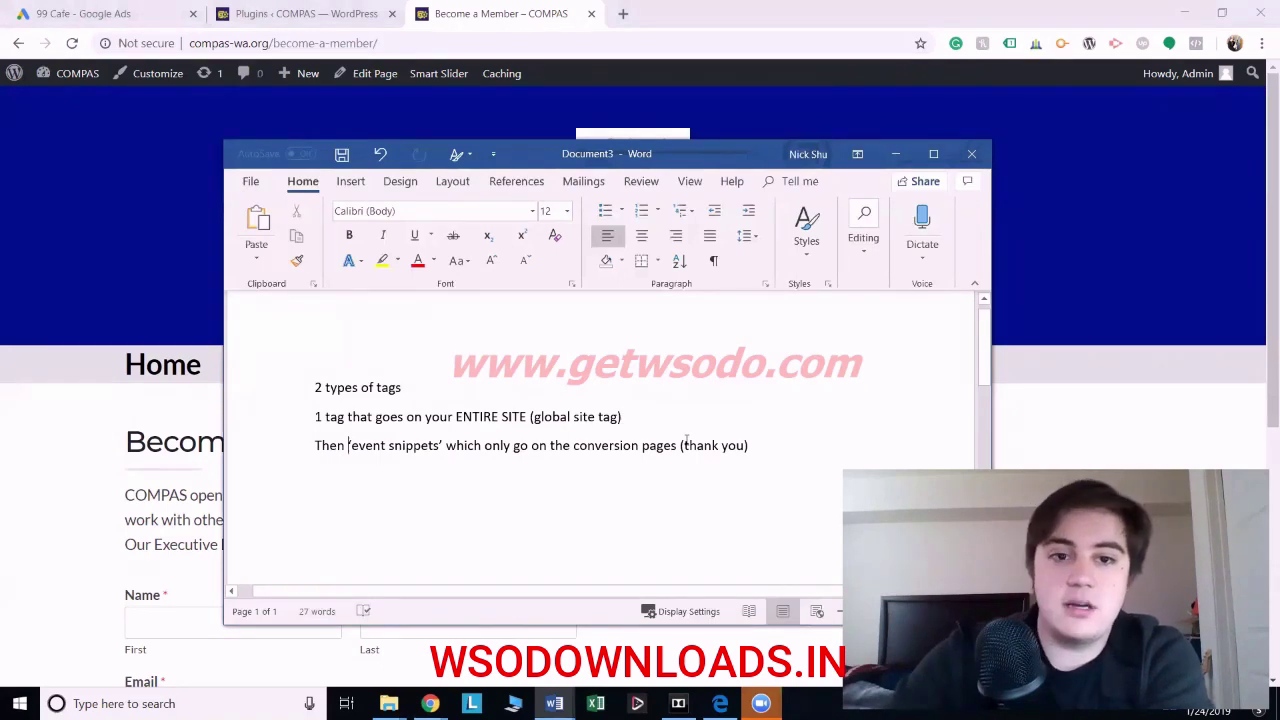
Step: Minimize Word, confirm Tag Assistant finds only a Google Analytics tag, then go to Plugins
click(895, 155)
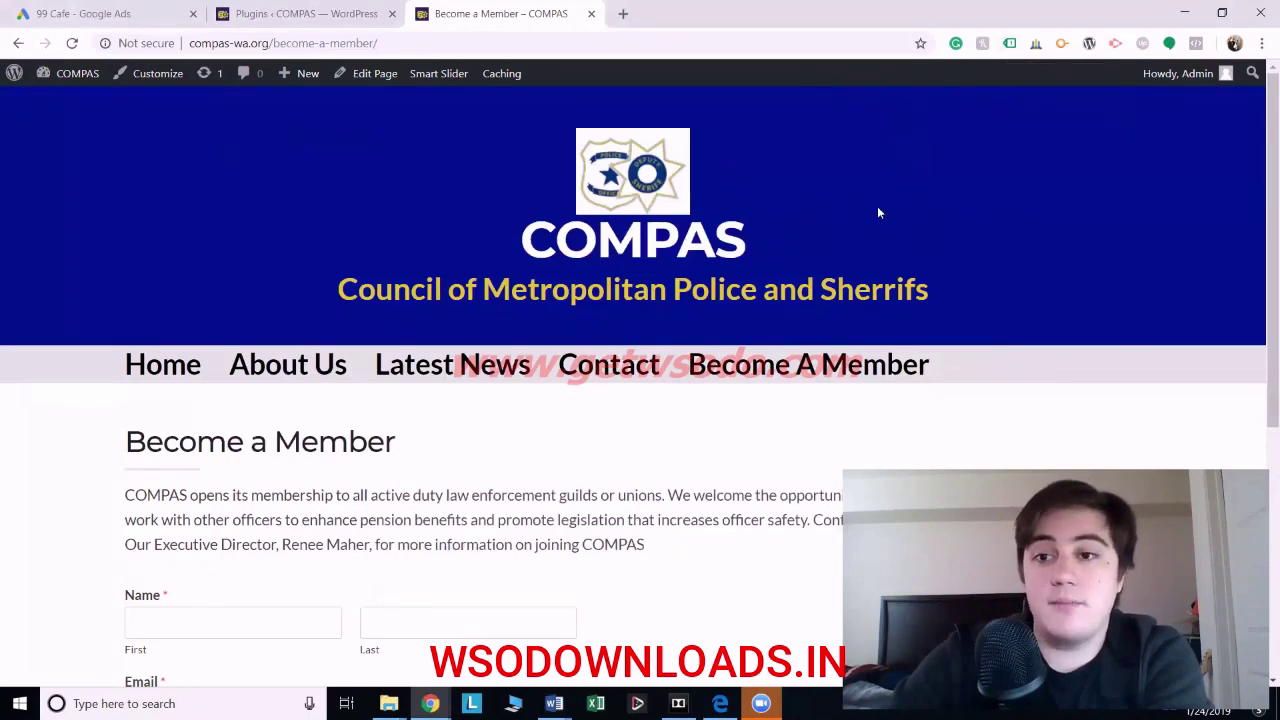
click(1011, 44)
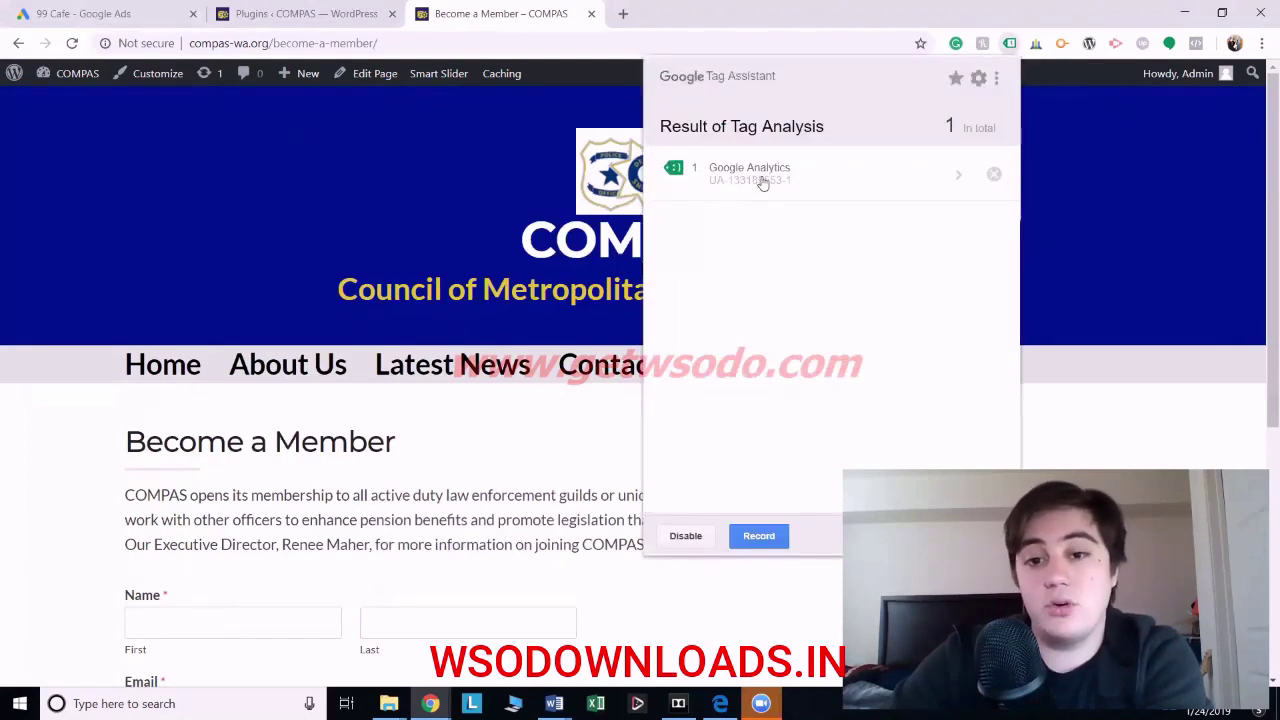
click(1012, 46)
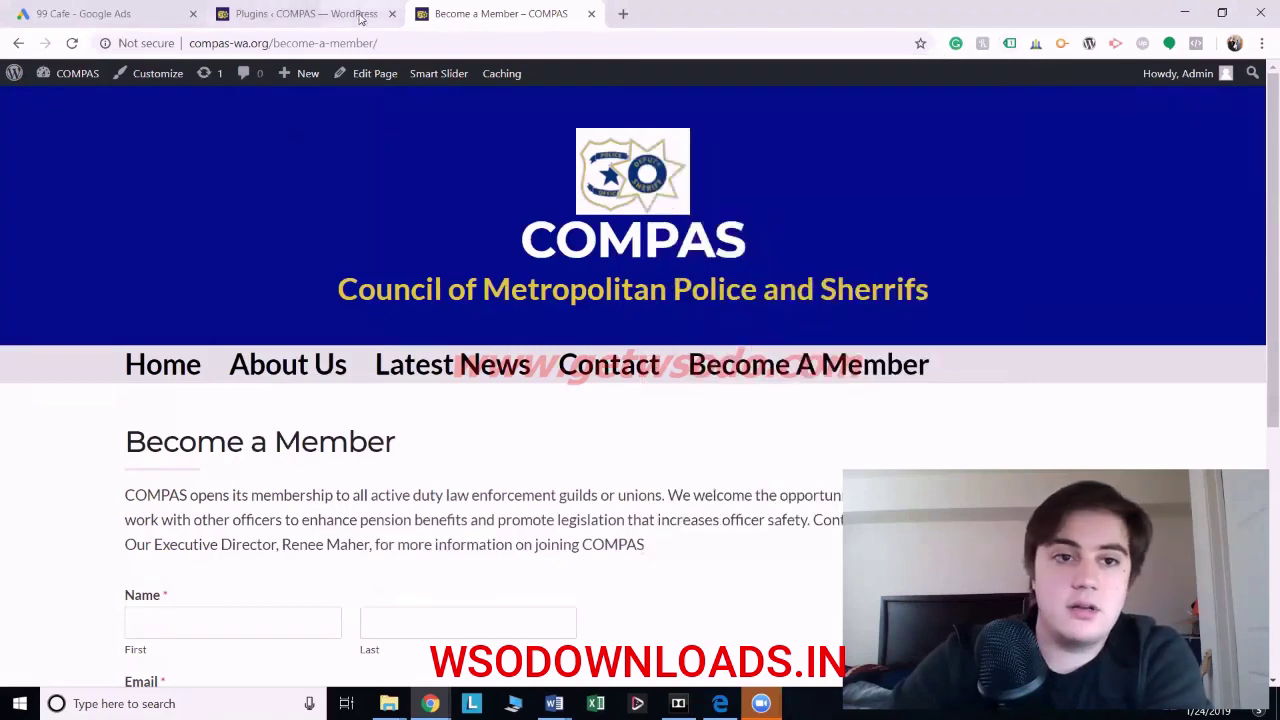
click(291, 16)
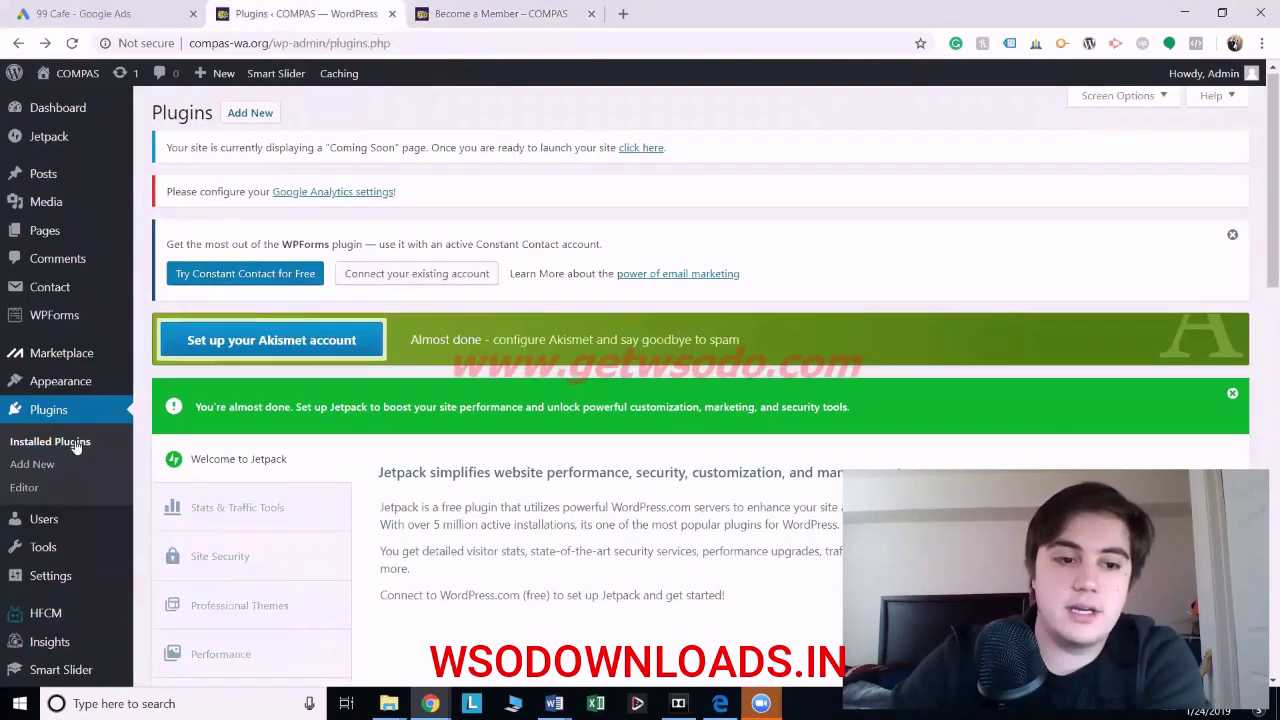
Step: Search the plugin directory for HFCM, finding Header Footer Code Manager already active
scroll(60, 430, down, 1)
scroll(57, 423, up, 1)
click(250, 116)
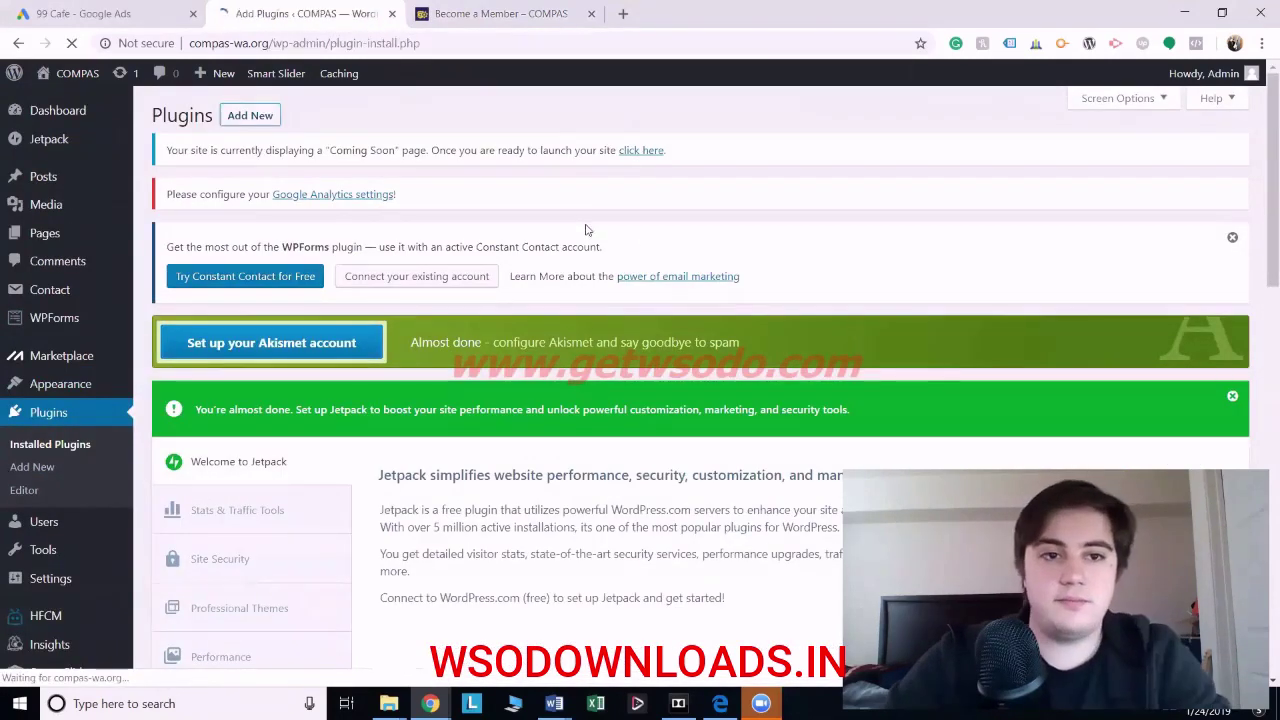
scroll(1057, 410, down, 1)
scroll(1057, 410, down, 1)
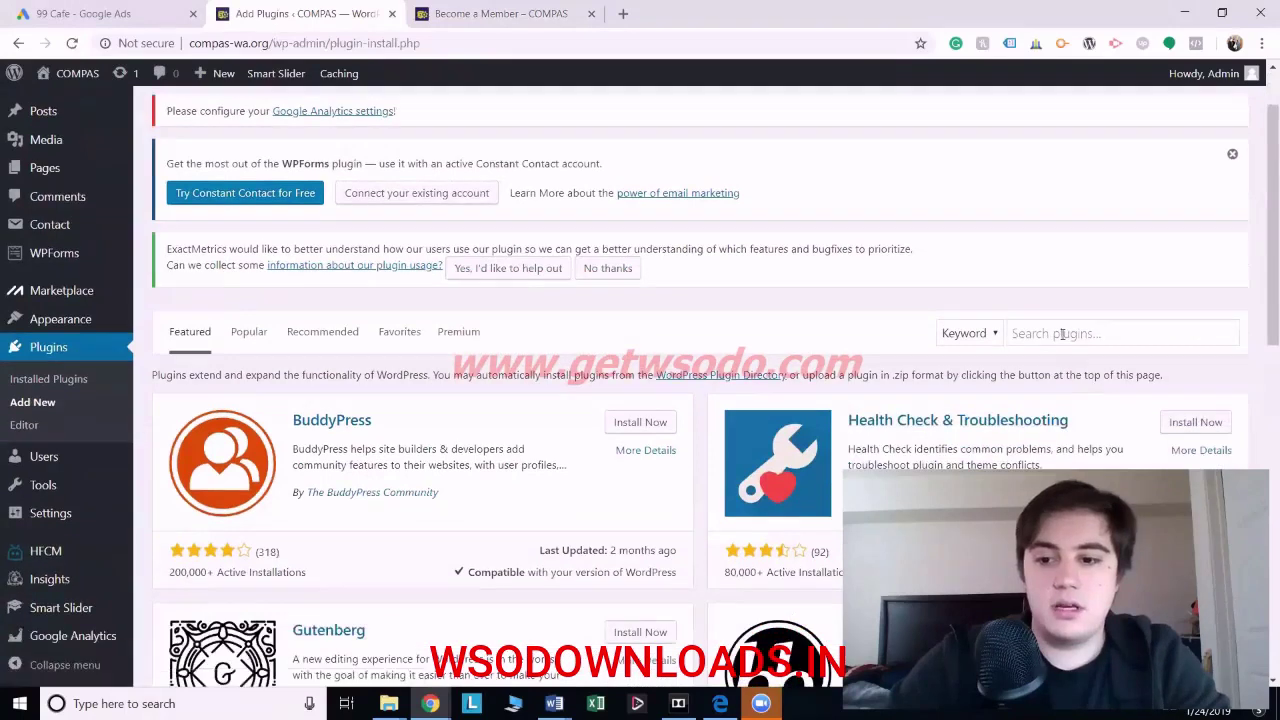
click(1062, 334)
text(HFCM)
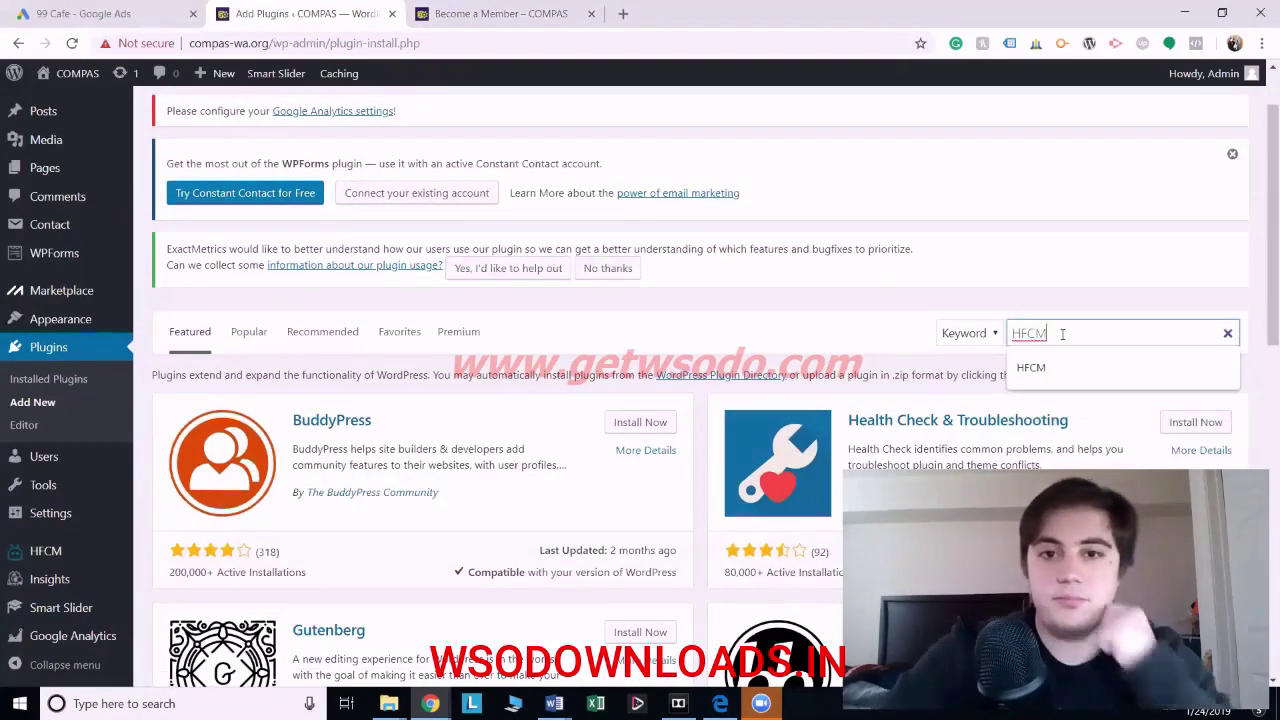
key(Return)
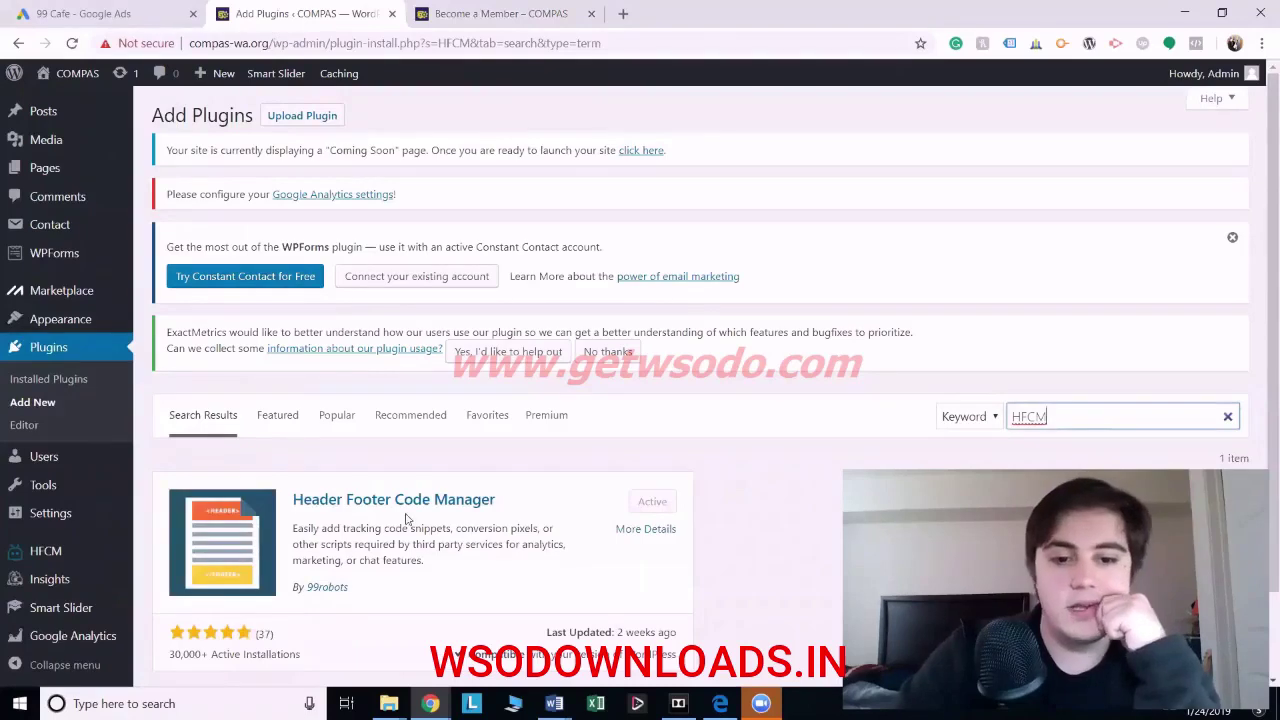
scroll(407, 518, down, 2)
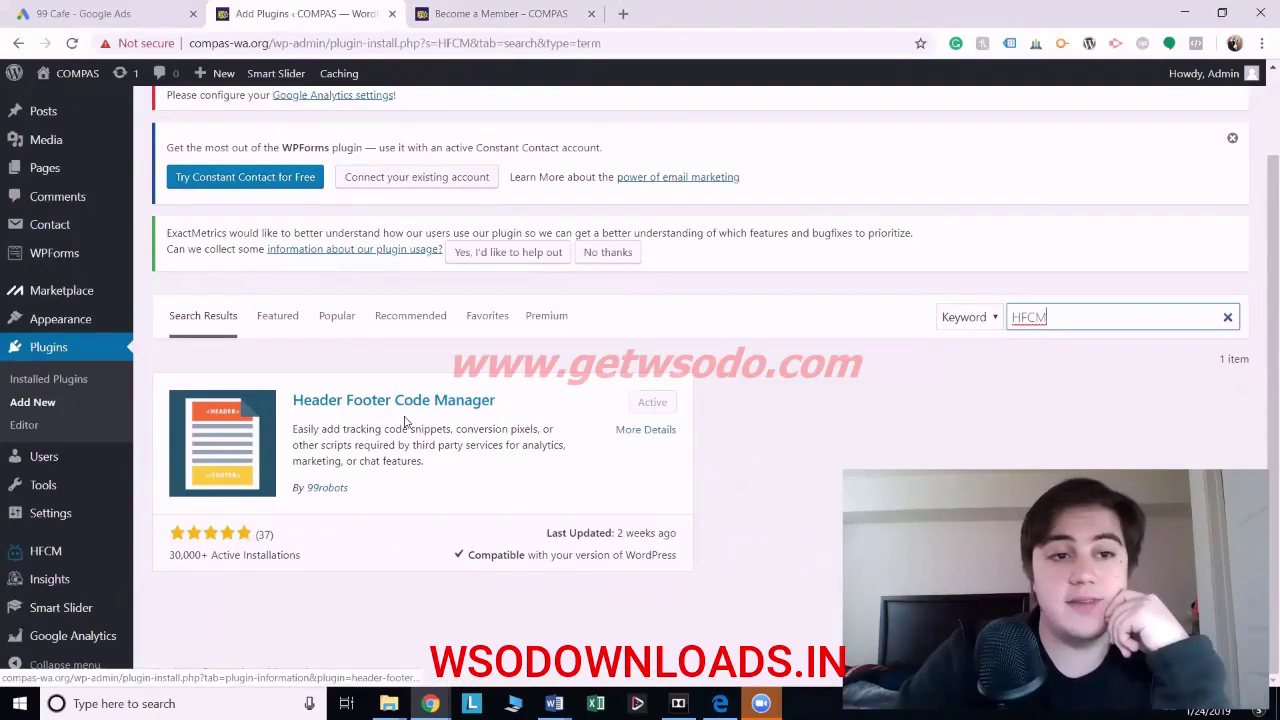
Step: Copy the Test conversion's global site tag code using Tag setup's Install the tag yourself option
click(99, 11)
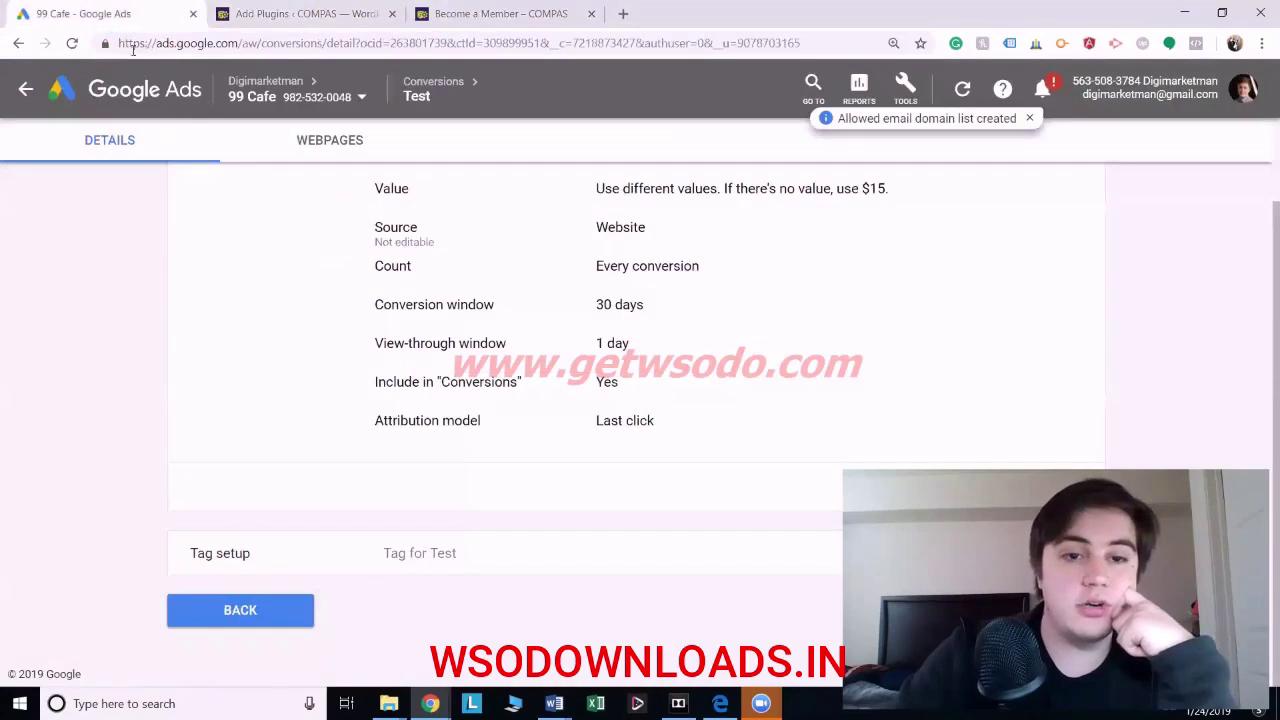
scroll(339, 338, up, 1)
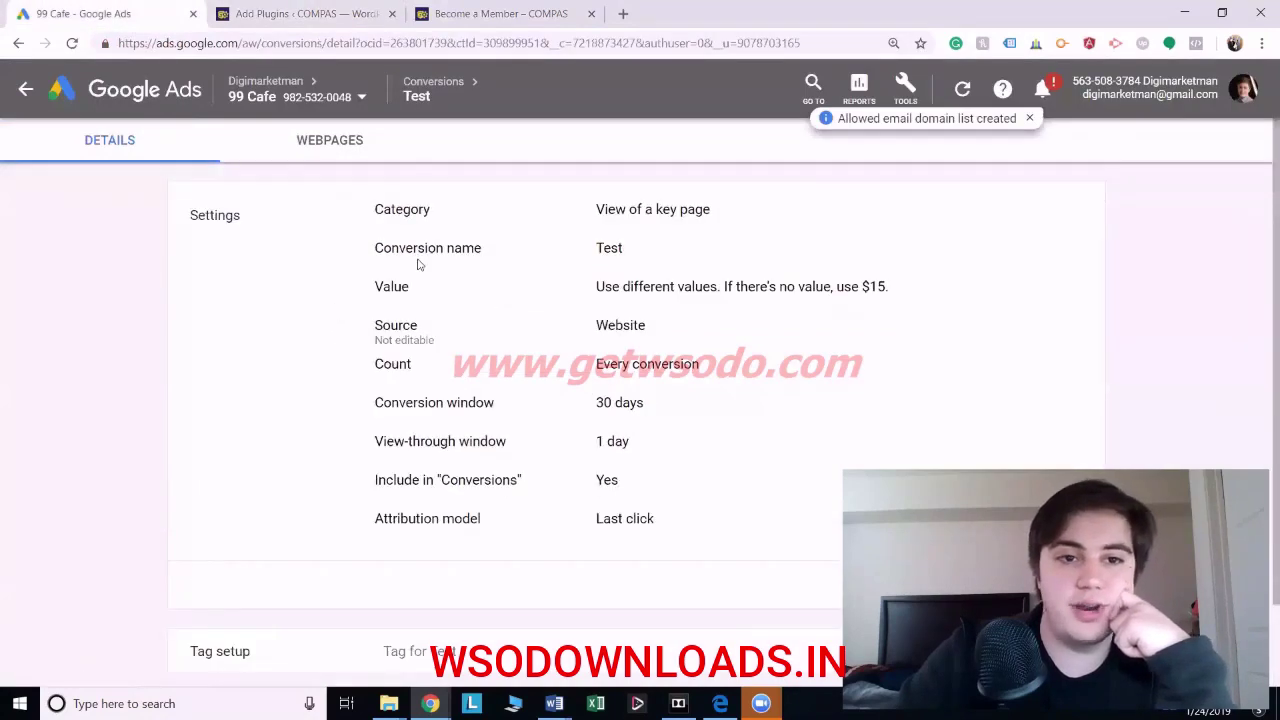
scroll(419, 264, down, 1)
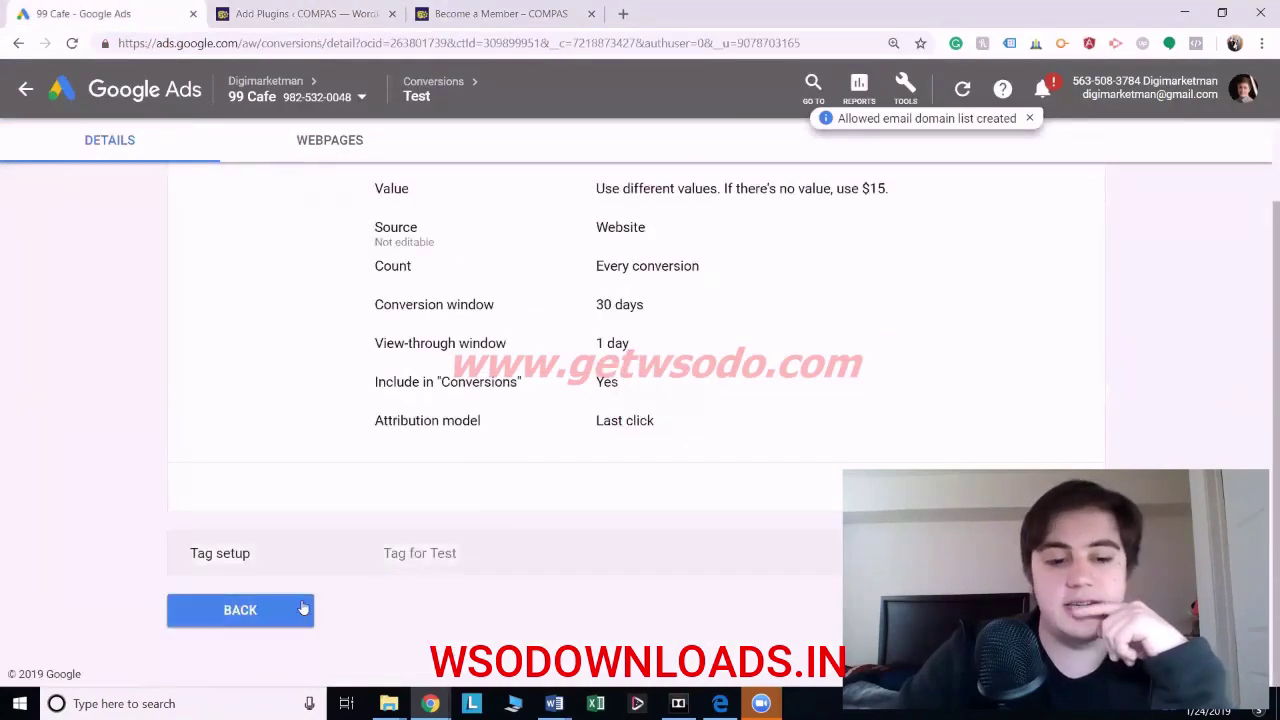
click(432, 560)
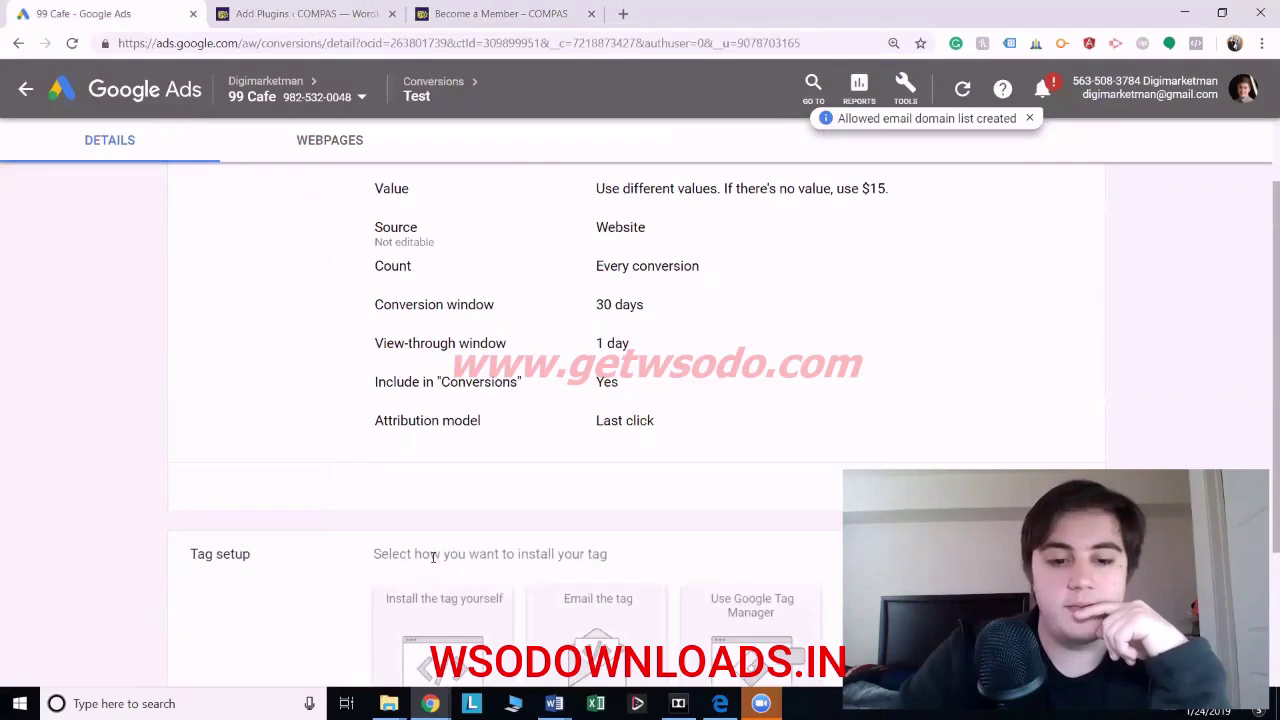
scroll(432, 557, down, 2)
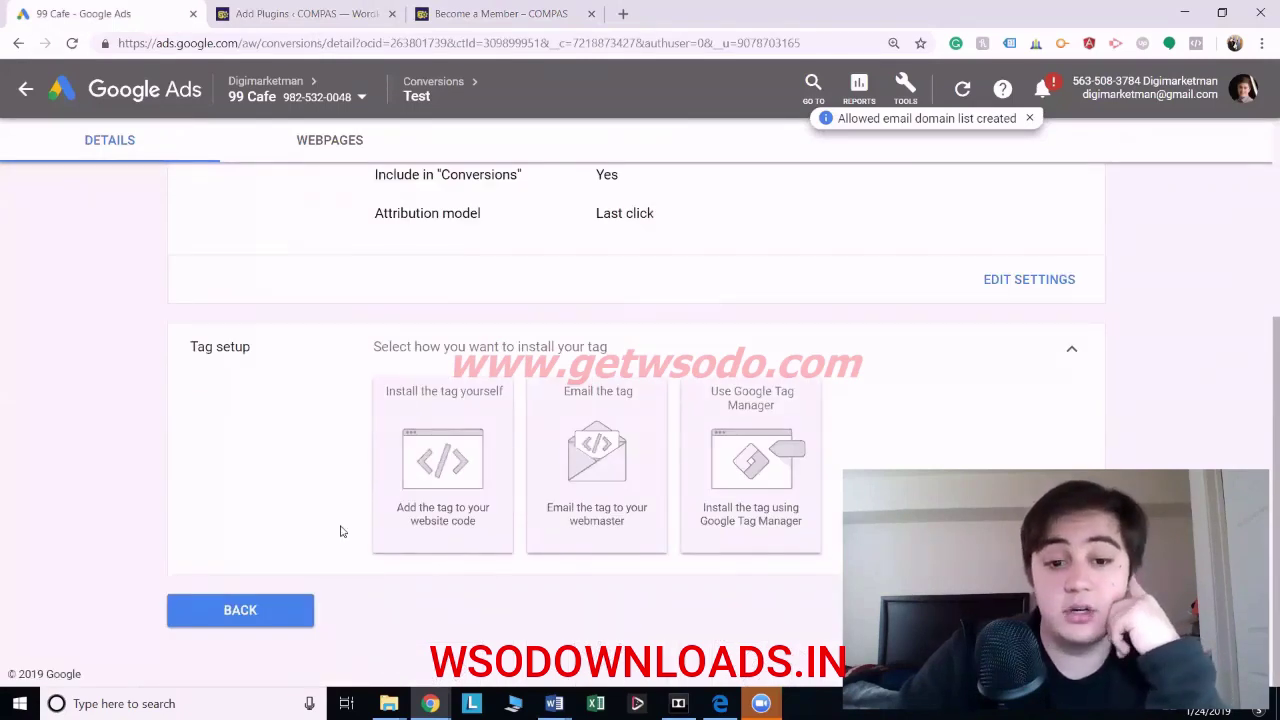
click(441, 466)
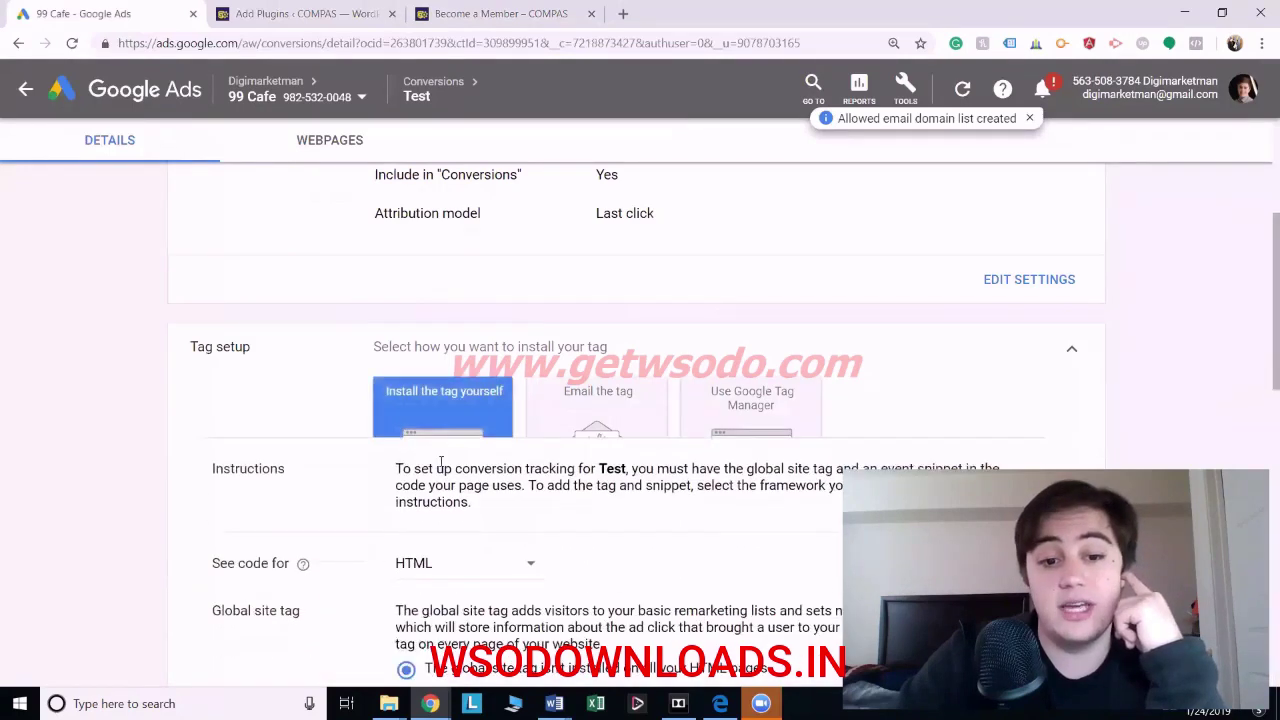
scroll(441, 466, down, 7)
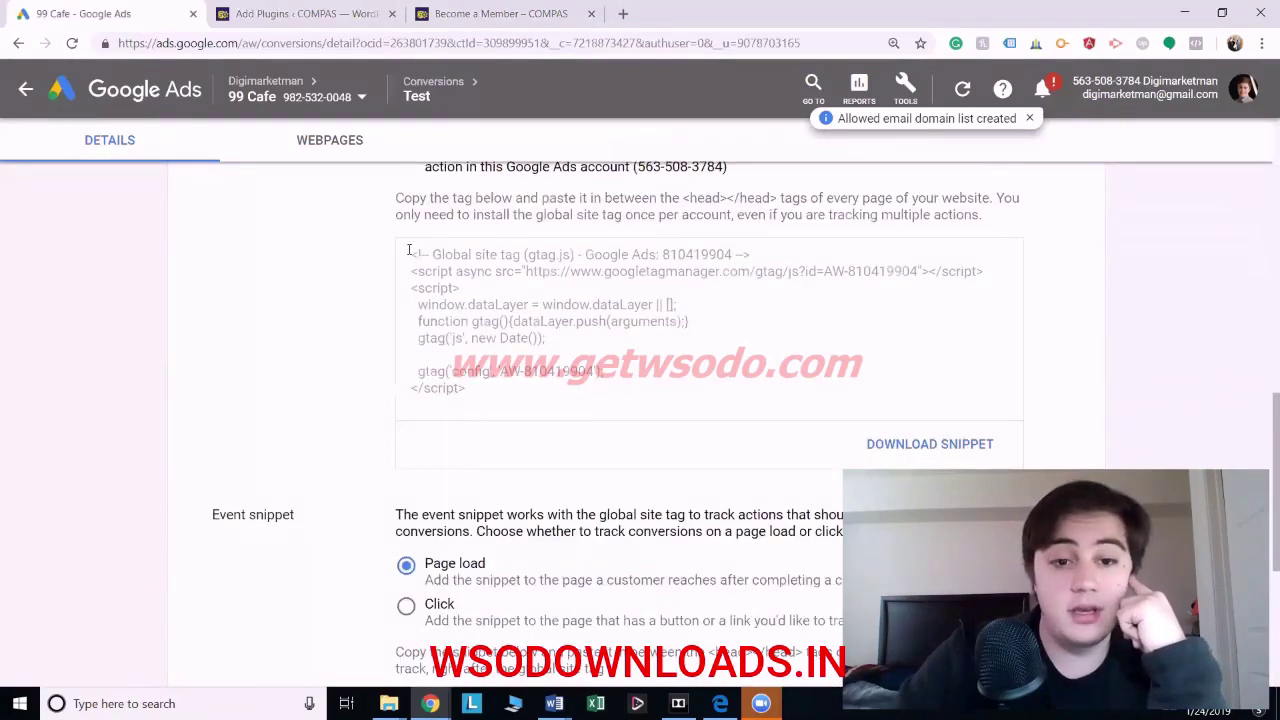
drag(409, 250, 633, 427)
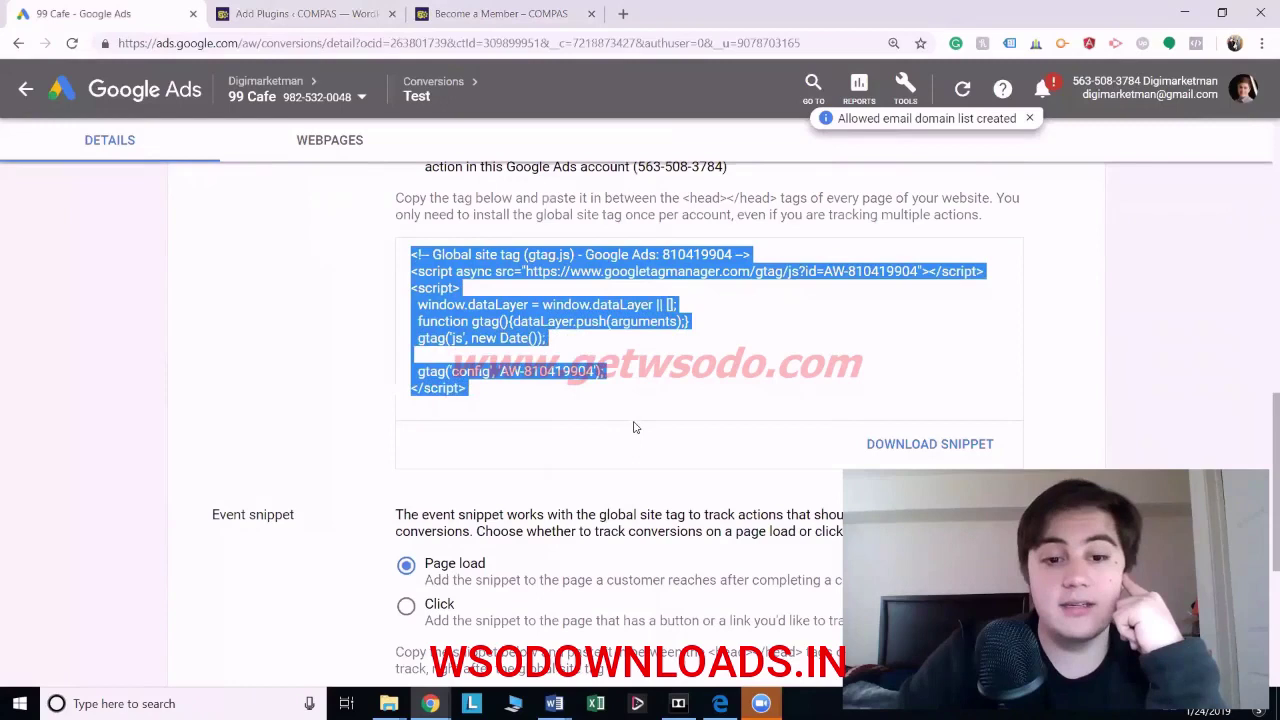
right_click(481, 319)
click(507, 328)
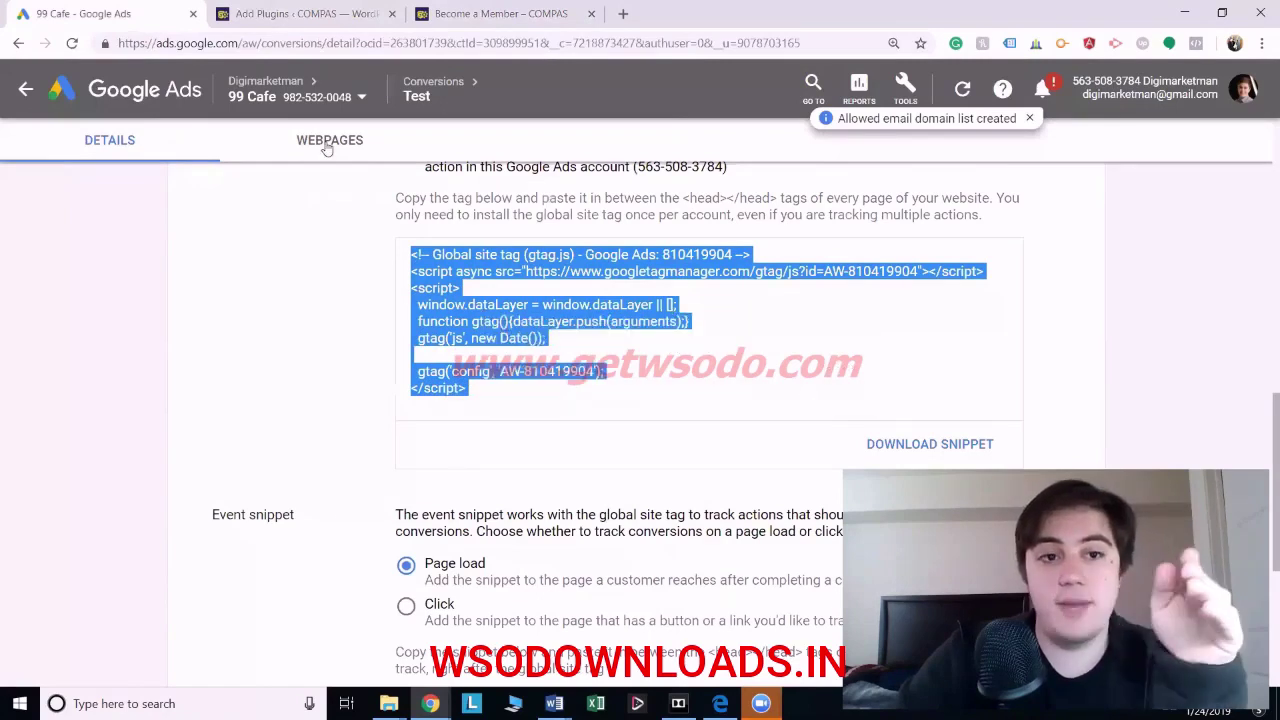
click(345, 22)
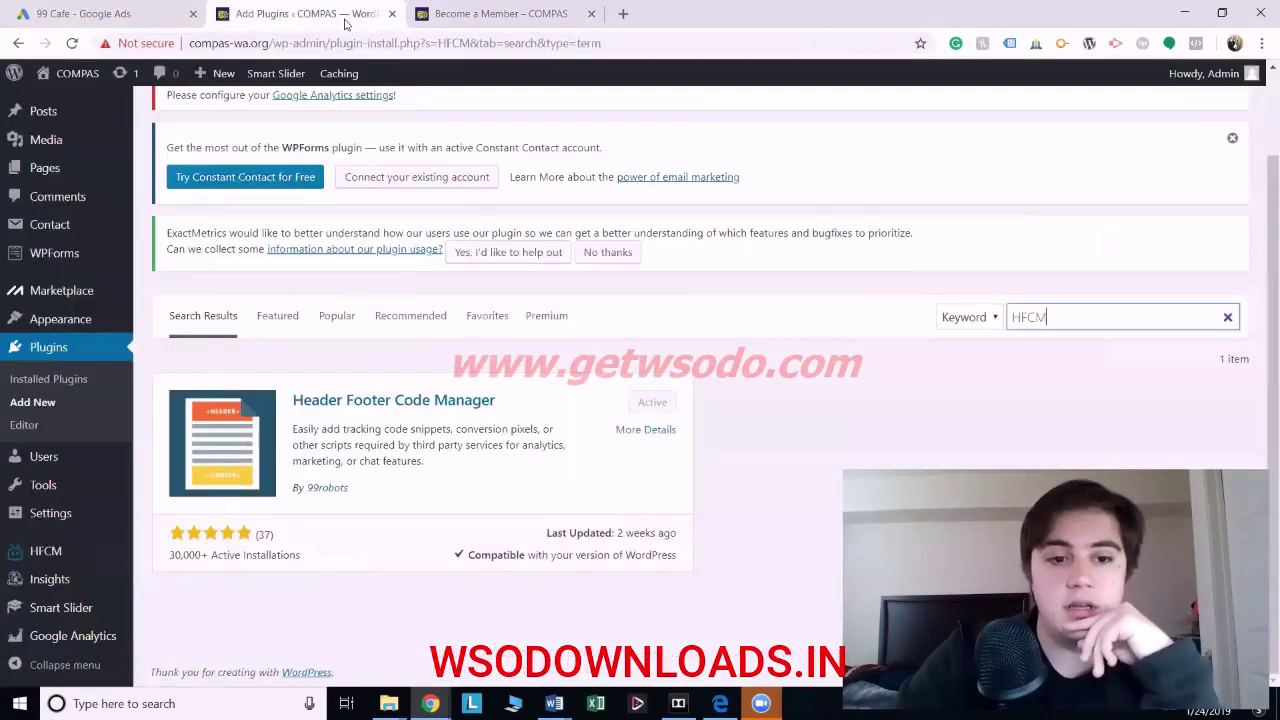
Step: Create a new HFCM snippet named 'Google ads GST'
click(44, 555)
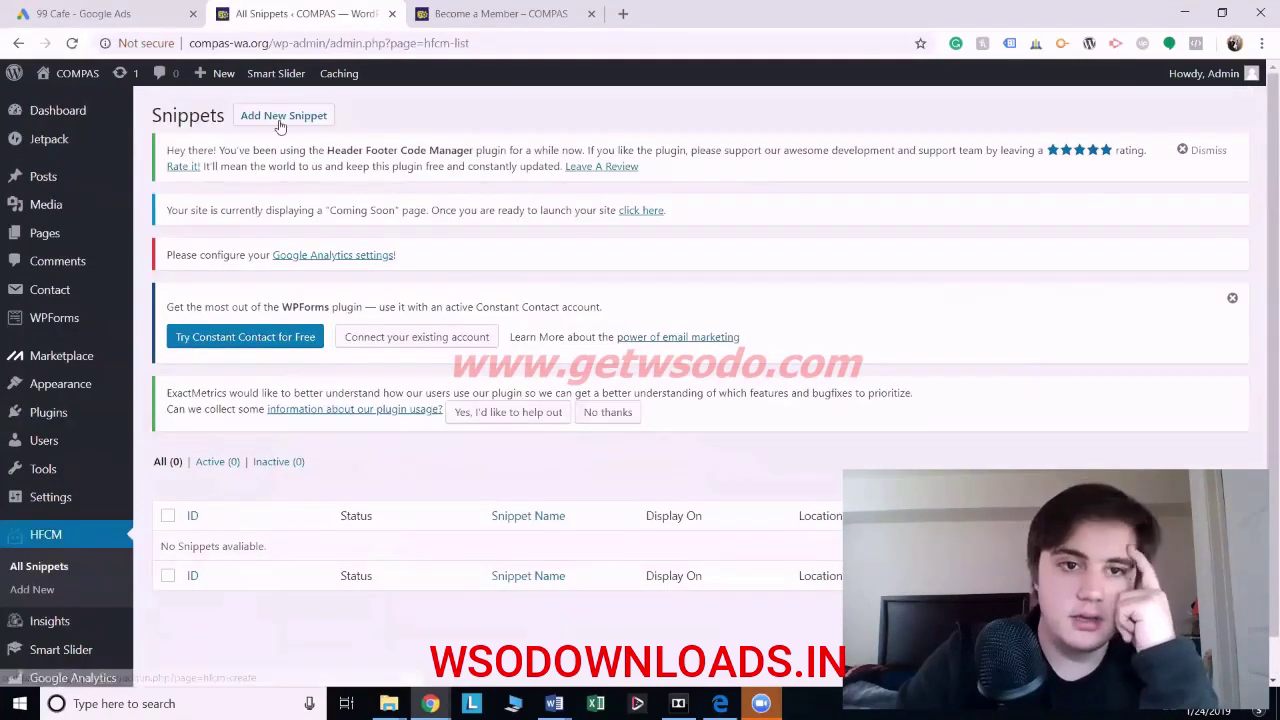
click(283, 116)
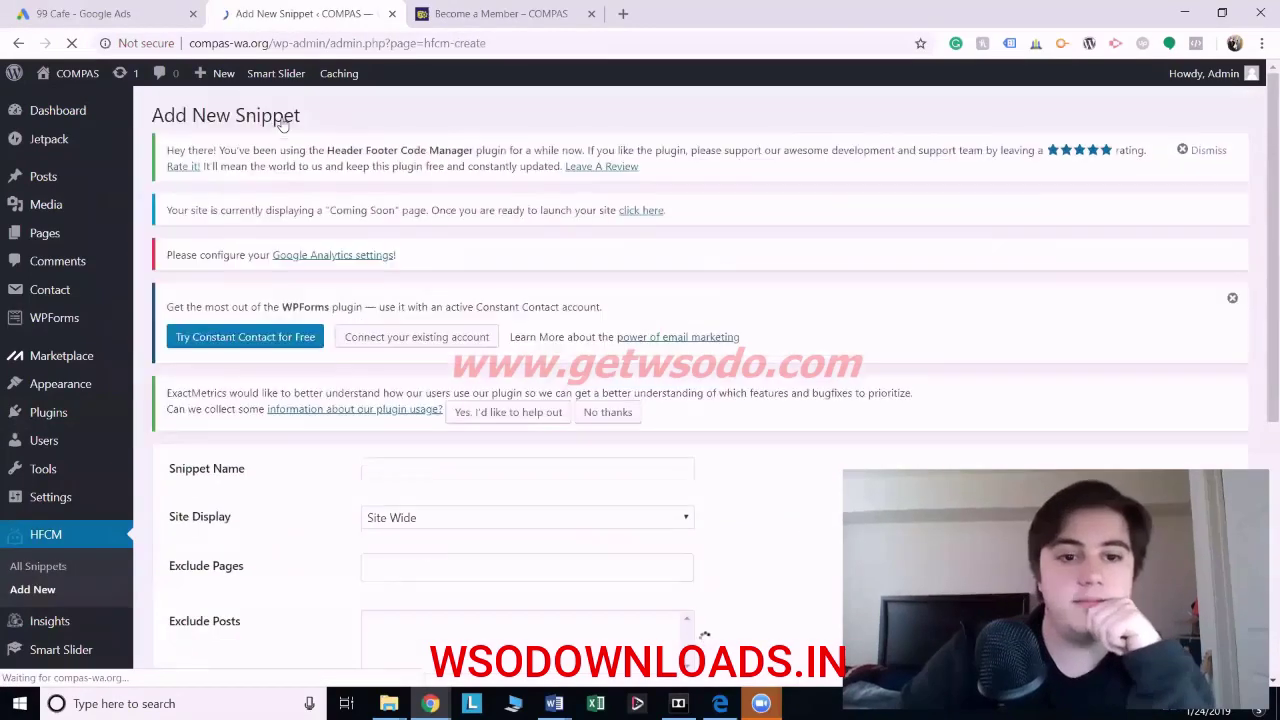
click(442, 467)
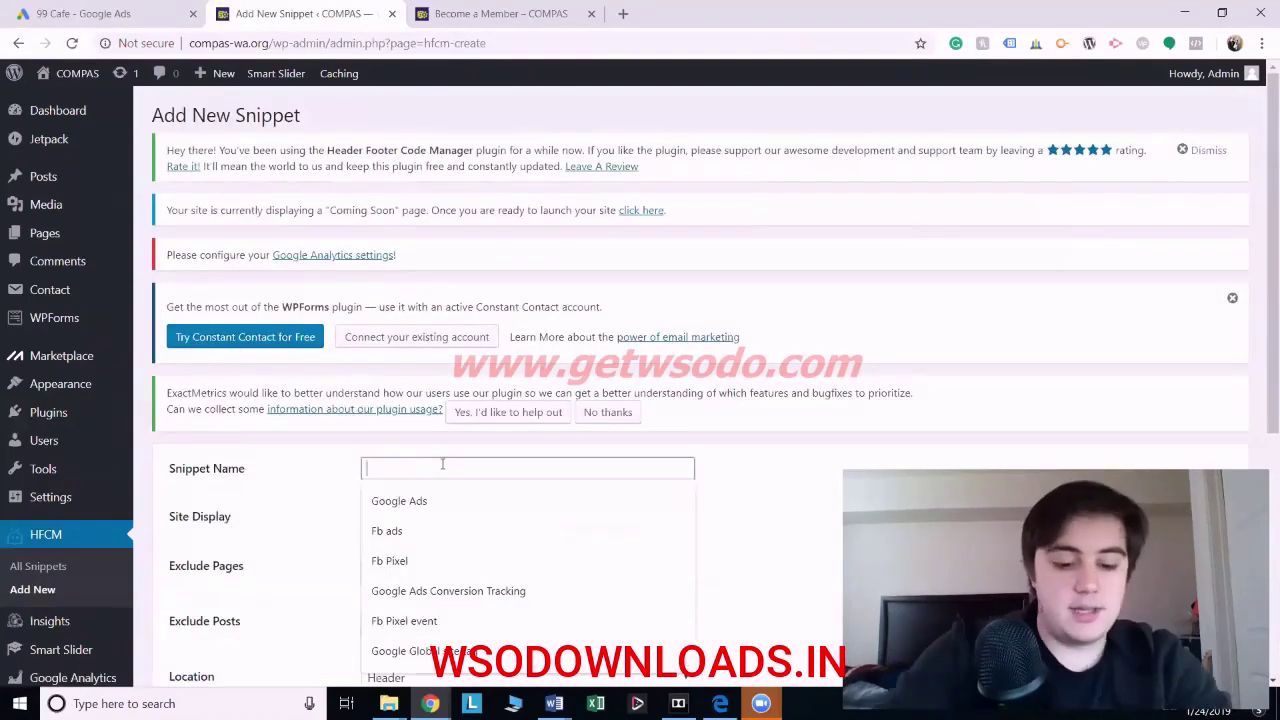
text(Googl)
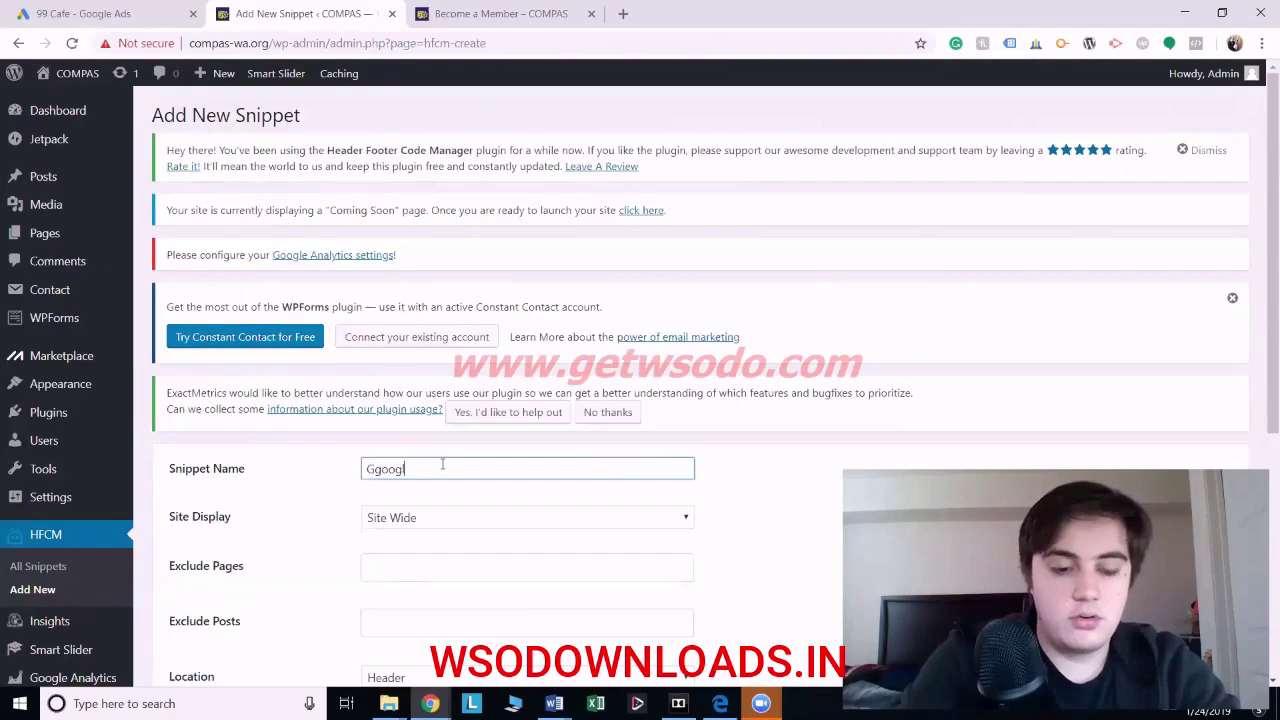
key(BackSpace)
key(BackSpace)
text(oogle a)
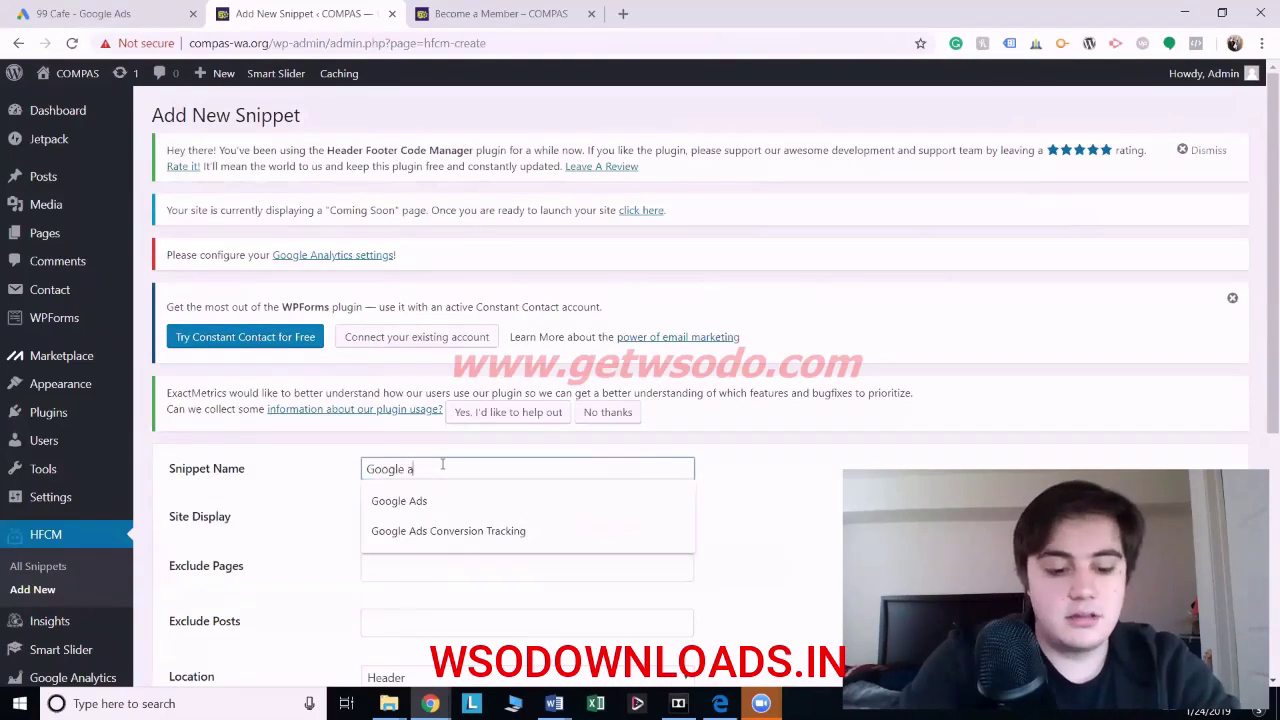
text(ds GST)
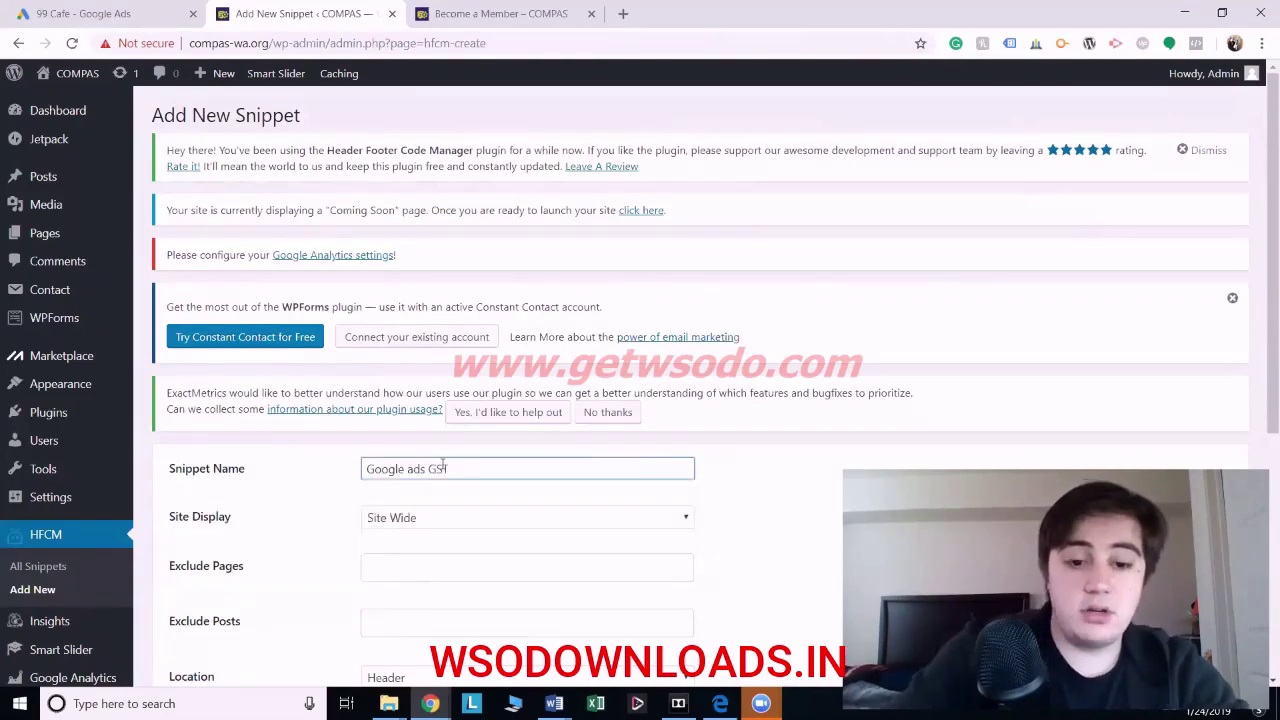
Step: Keep the snippet's Site Display at Site Wide and Location at Header
scroll(377, 370, down, 2)
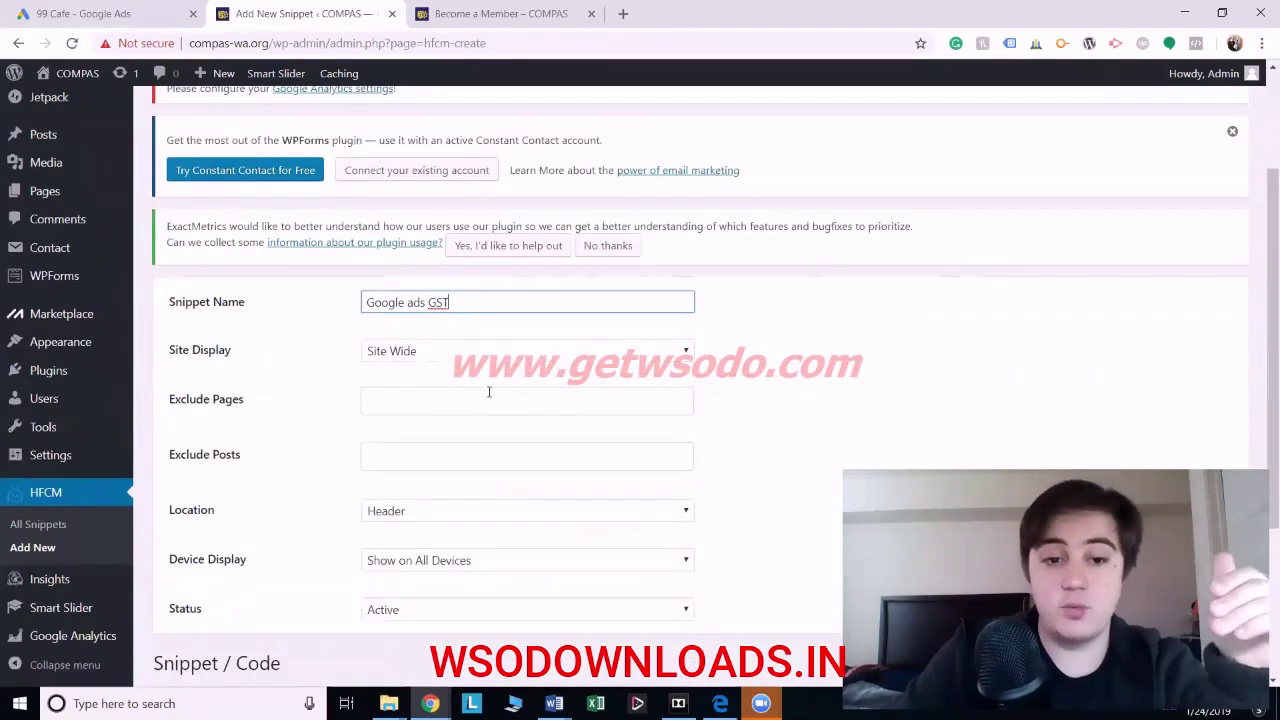
click(444, 358)
click(440, 357)
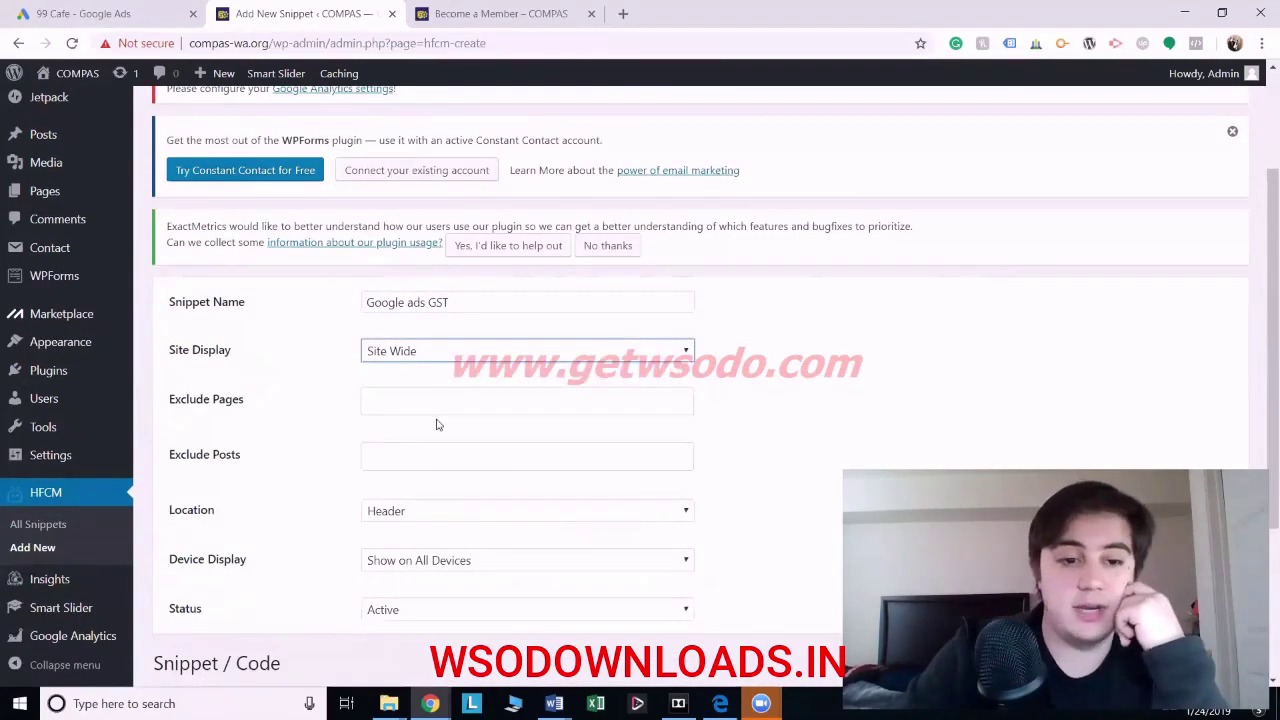
scroll(397, 491, down, 2)
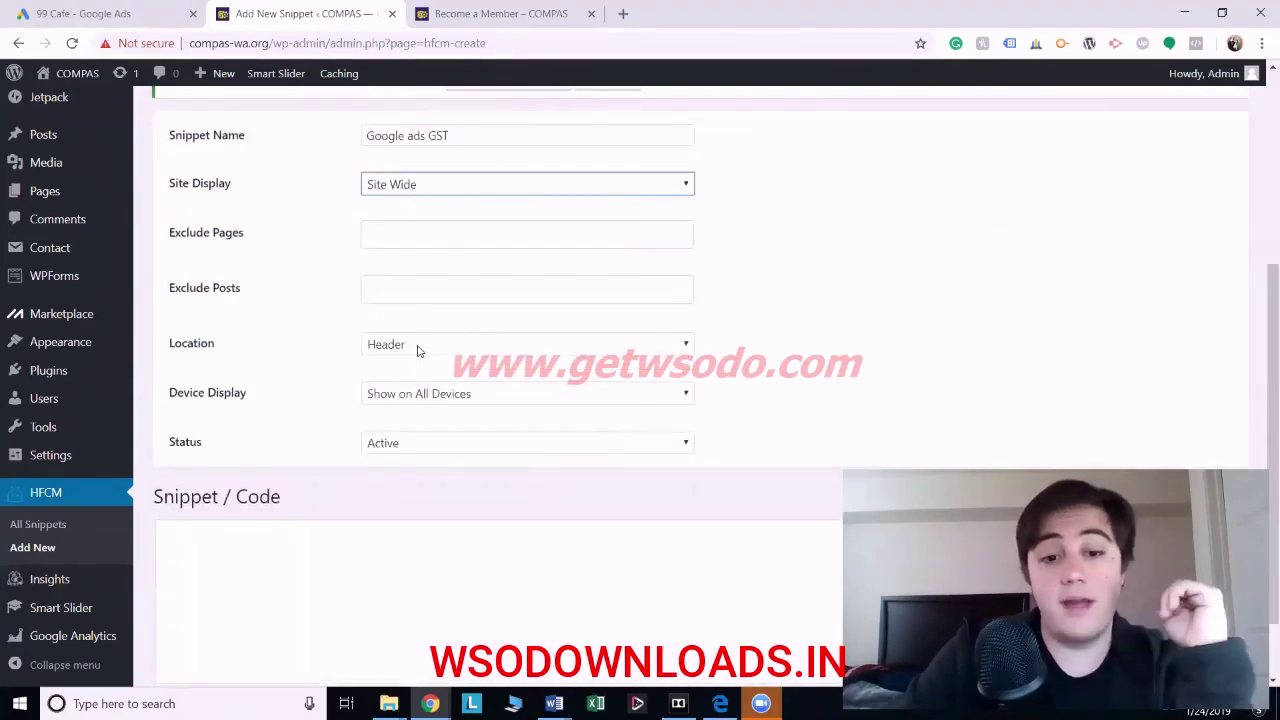
click(418, 345)
click(418, 345)
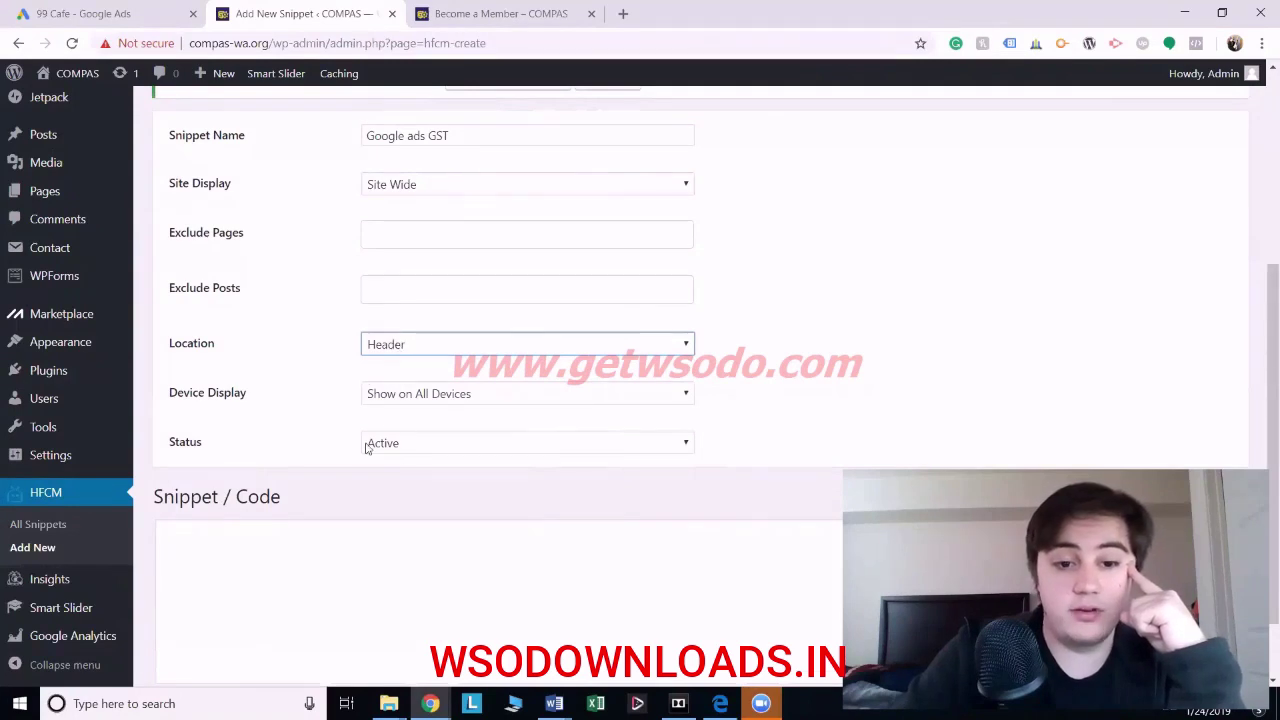
scroll(367, 448, down, 1)
Step: Paste the global site tag code into the snippet and save it
click(294, 449)
right_click(294, 449)
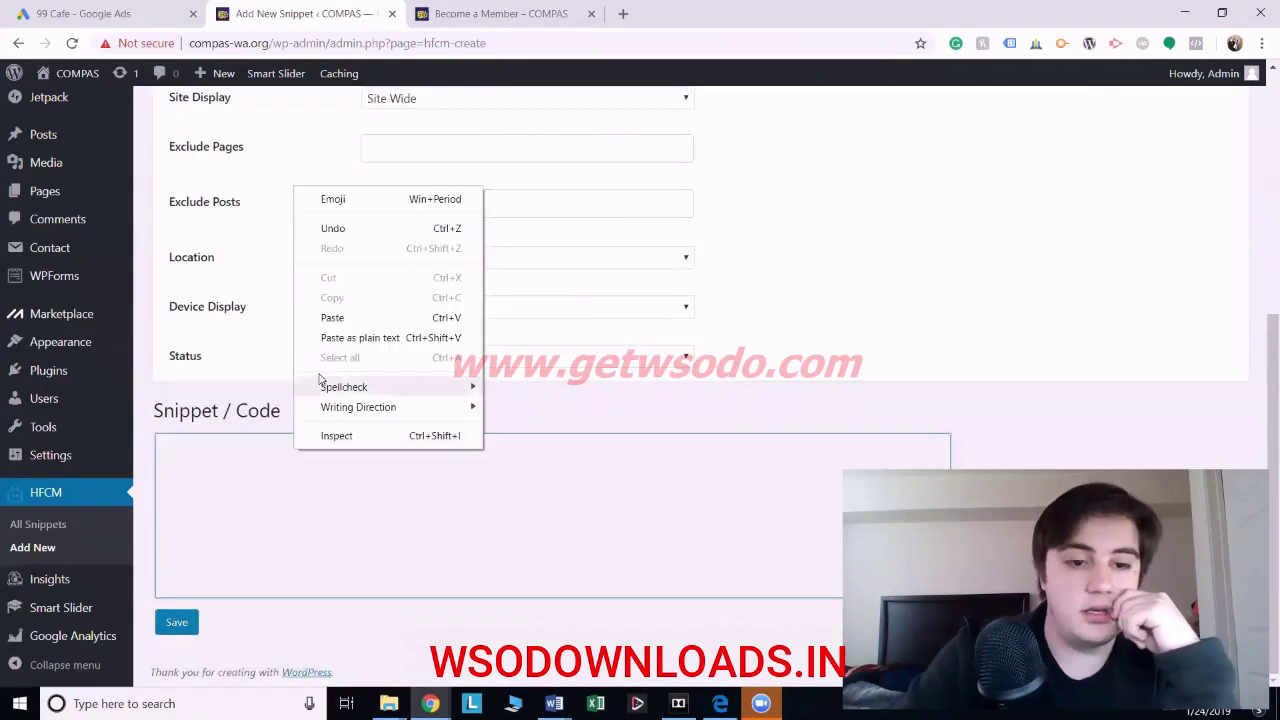
click(332, 317)
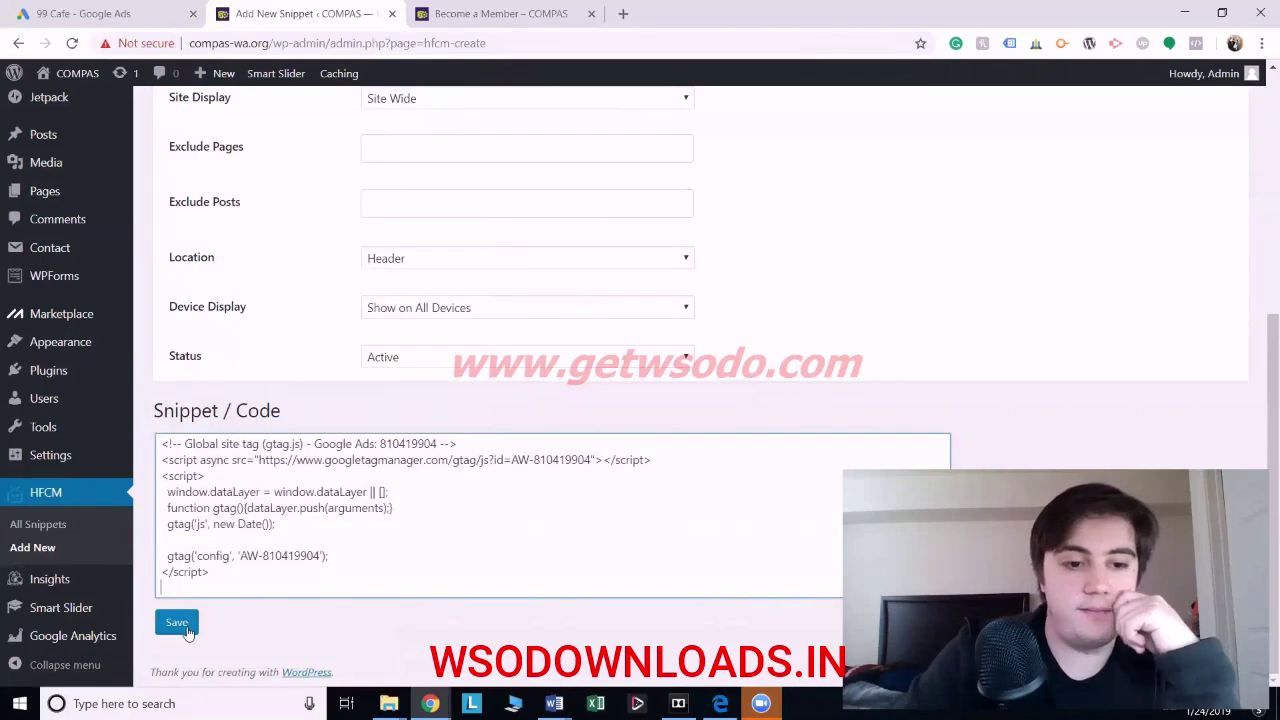
click(177, 623)
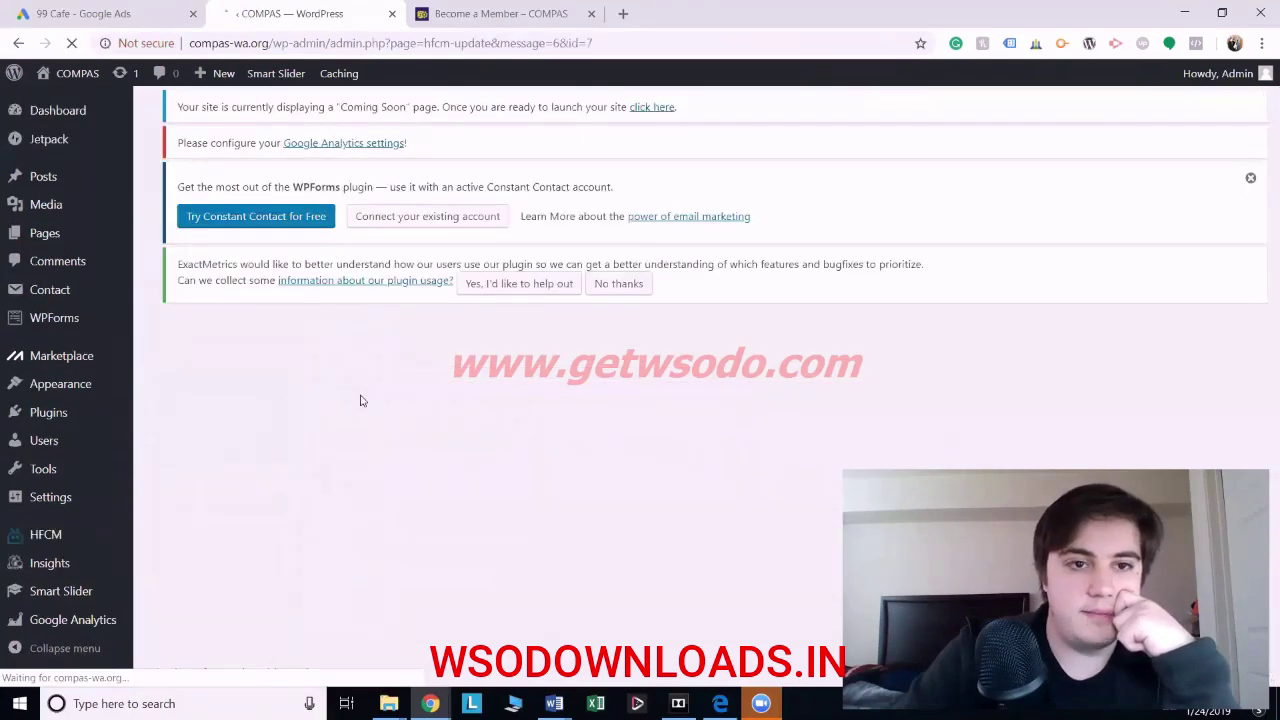
Step: Confirm the Google ads GST snippet saved and return to the Google Ads event snippet
scroll(421, 458, down, 2)
scroll(421, 458, up, 2)
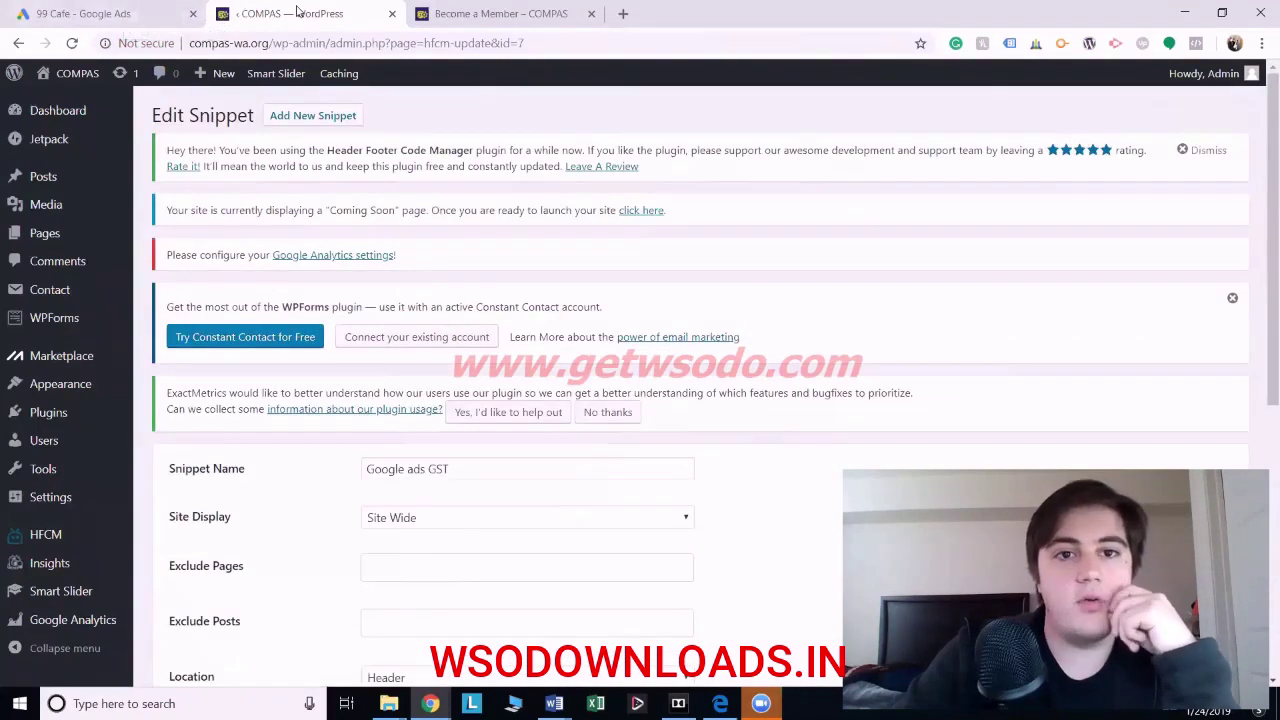
key(ctrl+Tab)
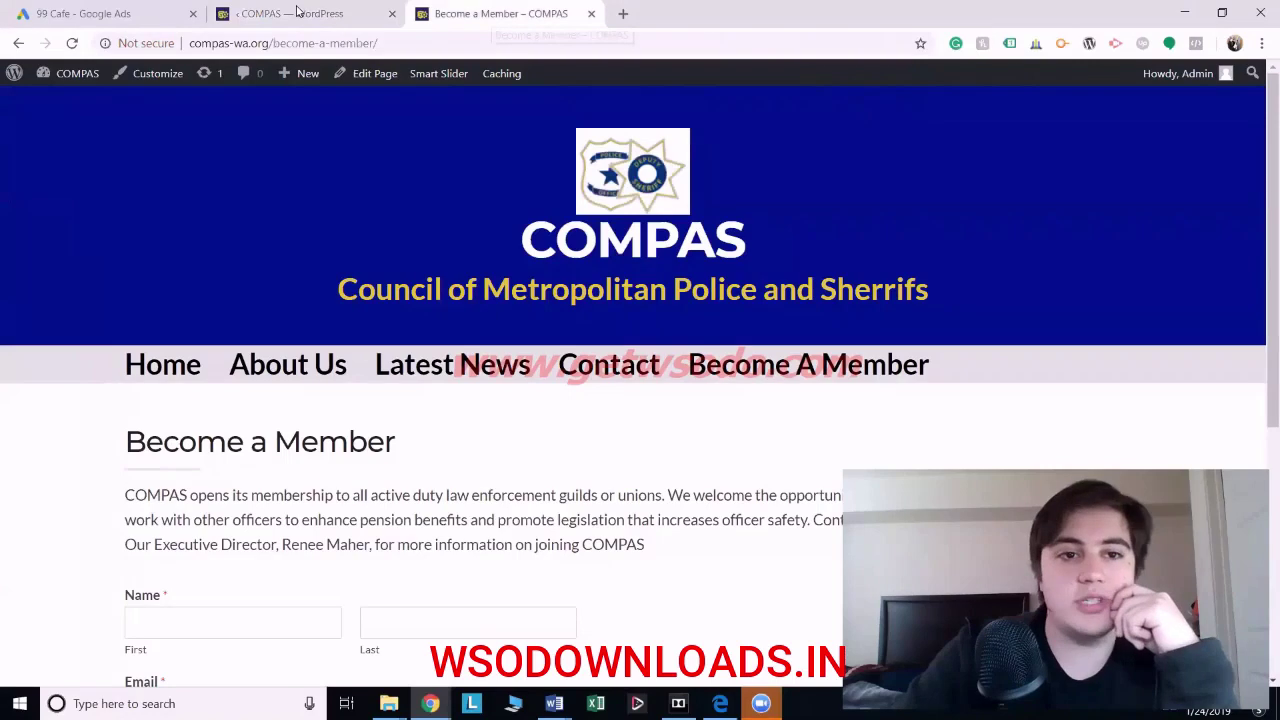
key(ctrl+Tab)
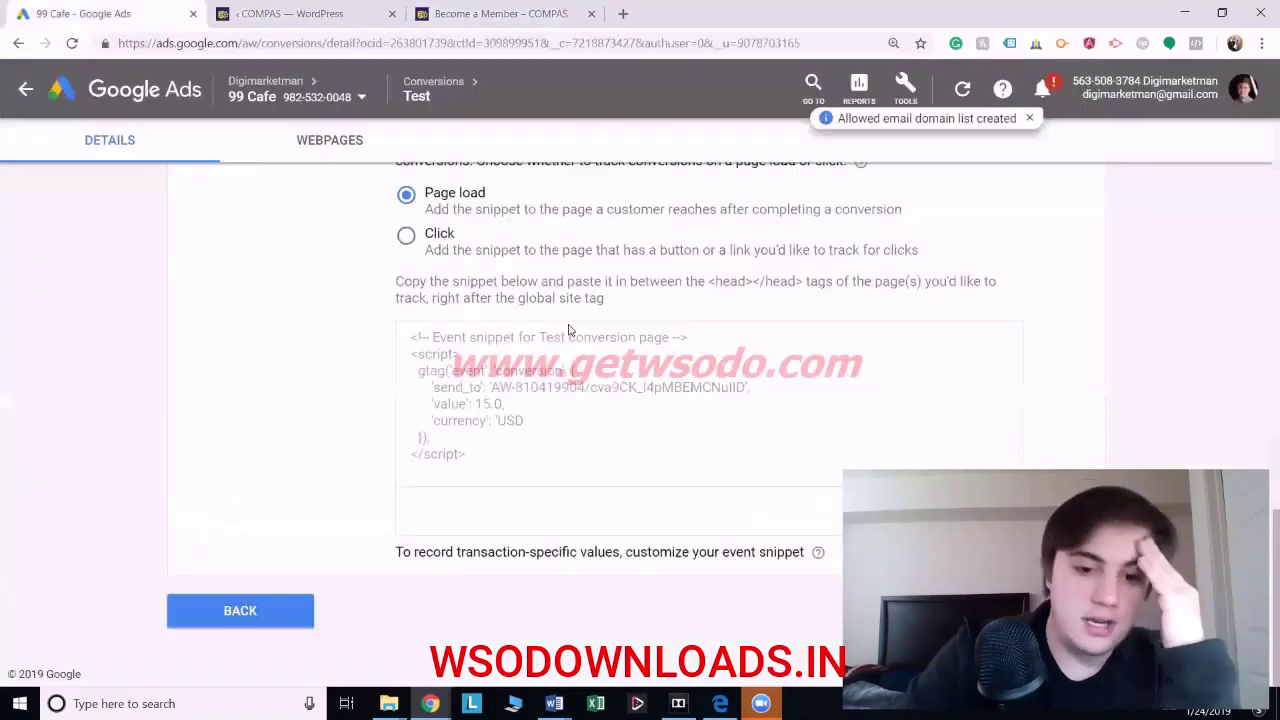
Step: Copy the Test conversion's event snippet code from Google Ads
drag(410, 337, 518, 474)
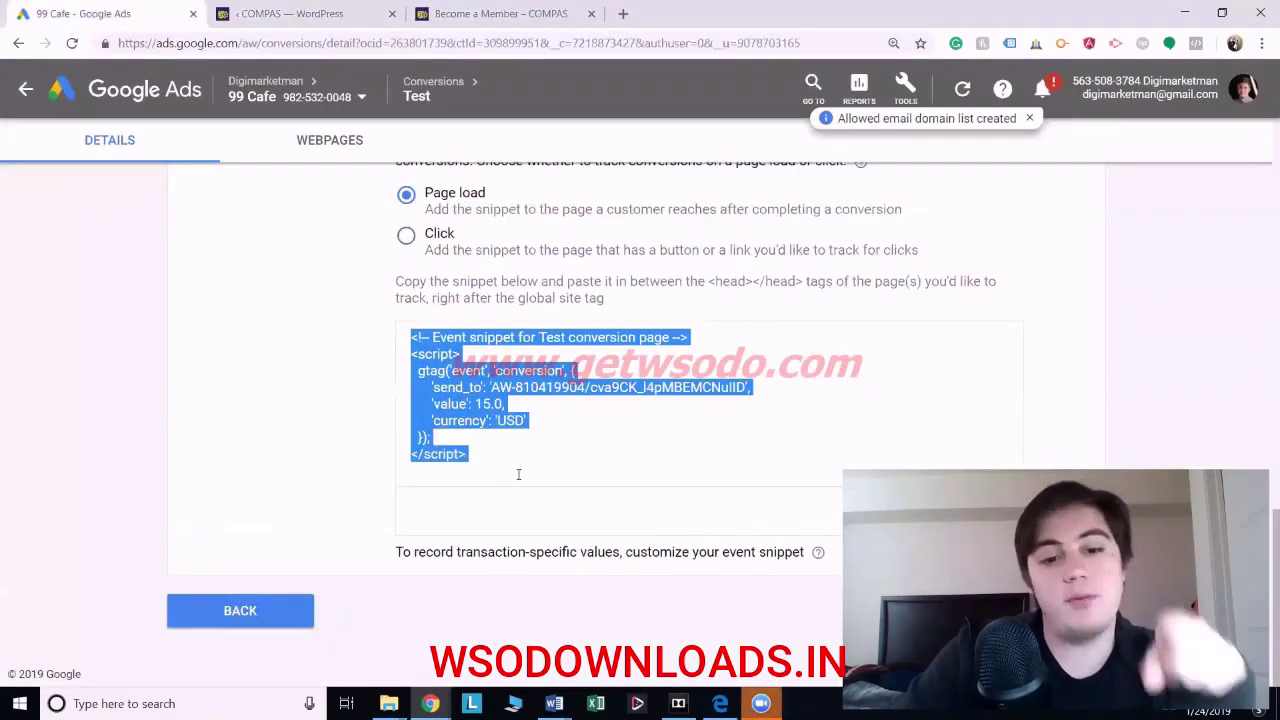
right_click(464, 409)
click(497, 414)
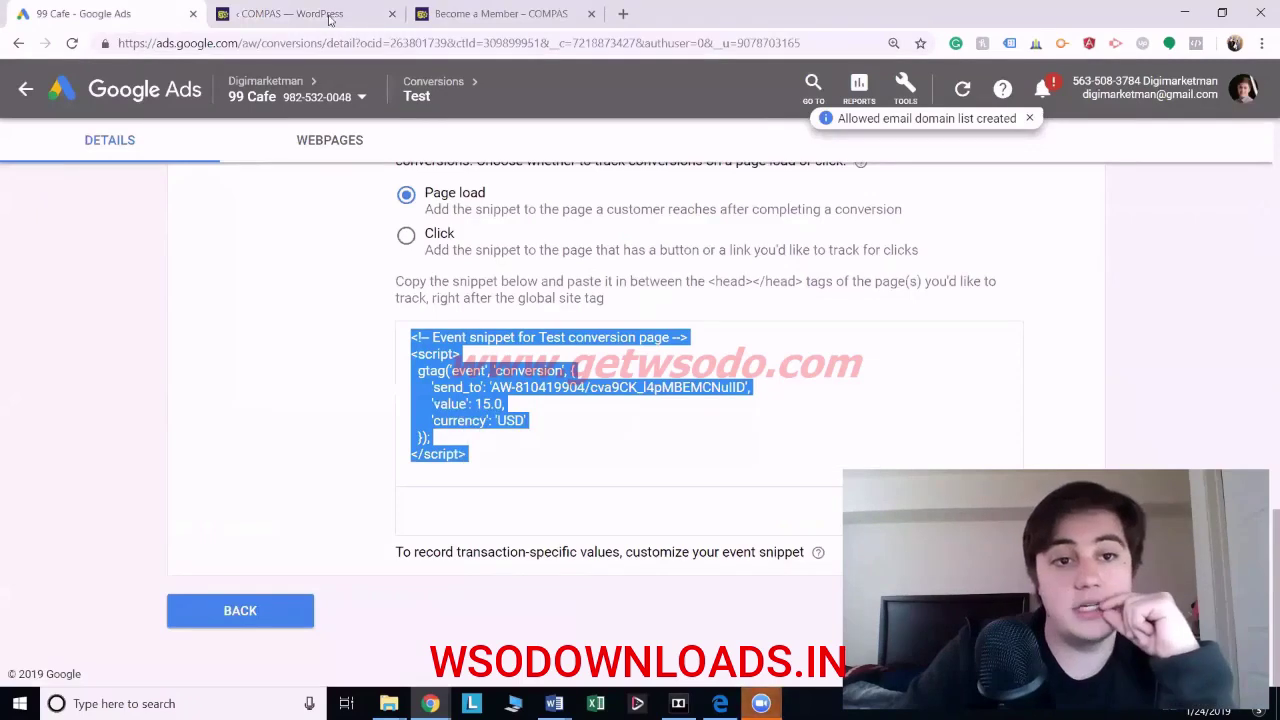
click(329, 13)
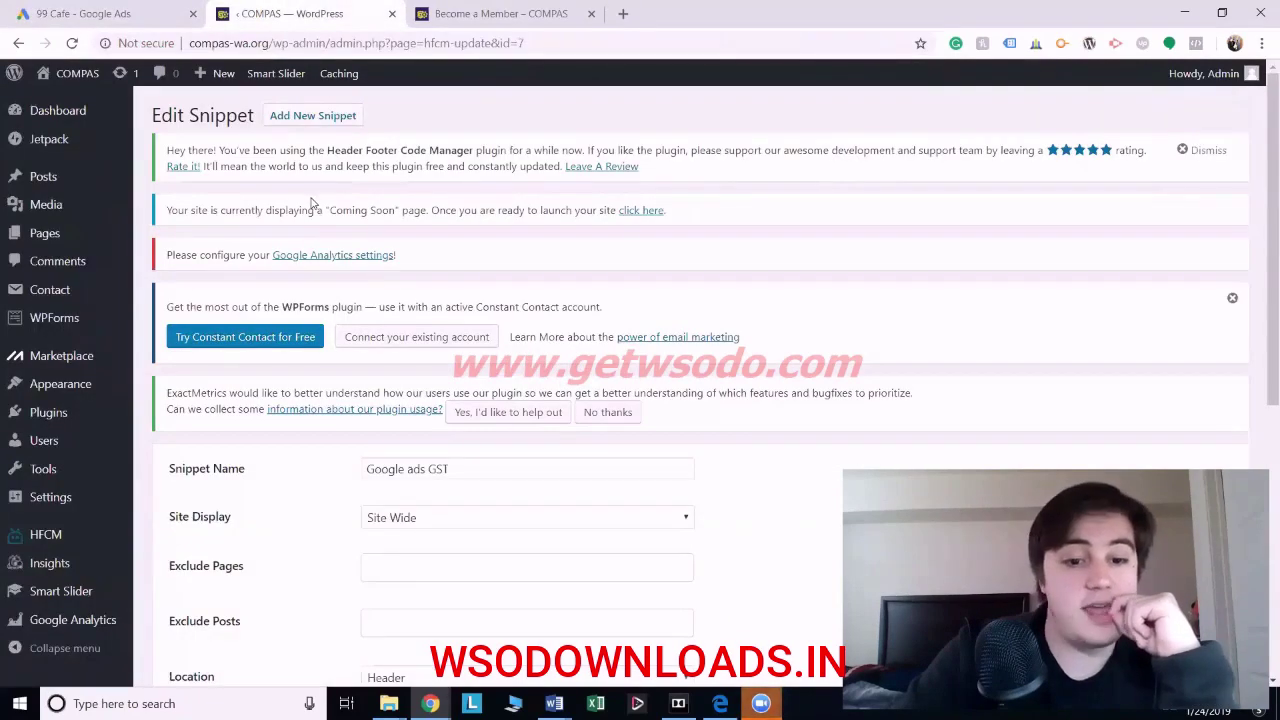
Step: Start a new blank snippet in Header Footer Code Manager
scroll(433, 479, down, 4)
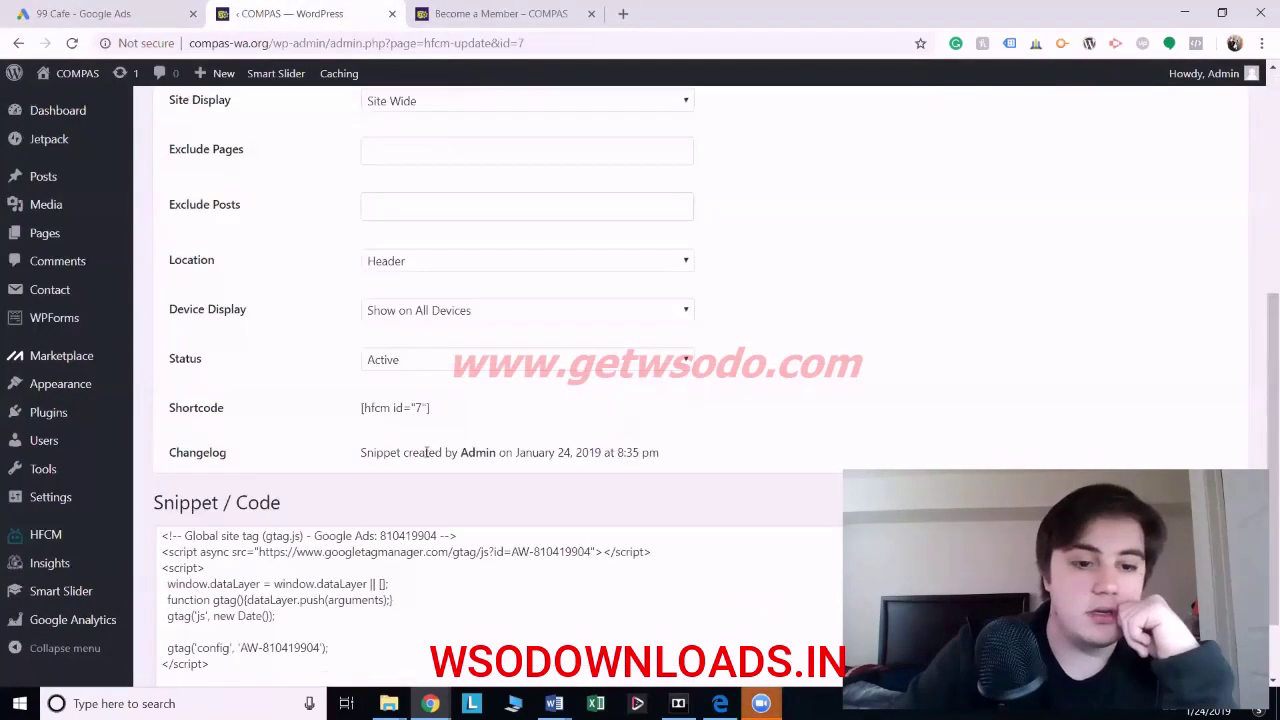
scroll(427, 452, up, 4)
click(319, 117)
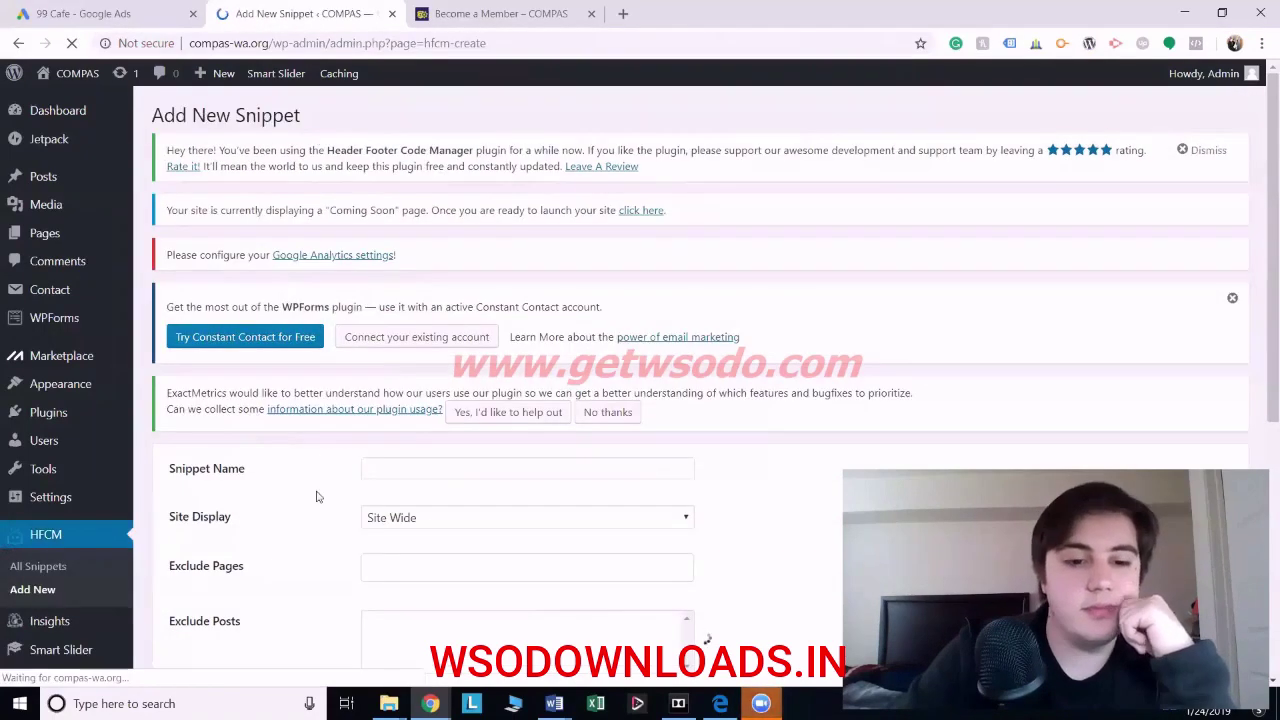
Step: Name the new snippet 'Google Ads Conversion Tracking'
scroll(316, 496, down, 2)
click(487, 302)
text(G)
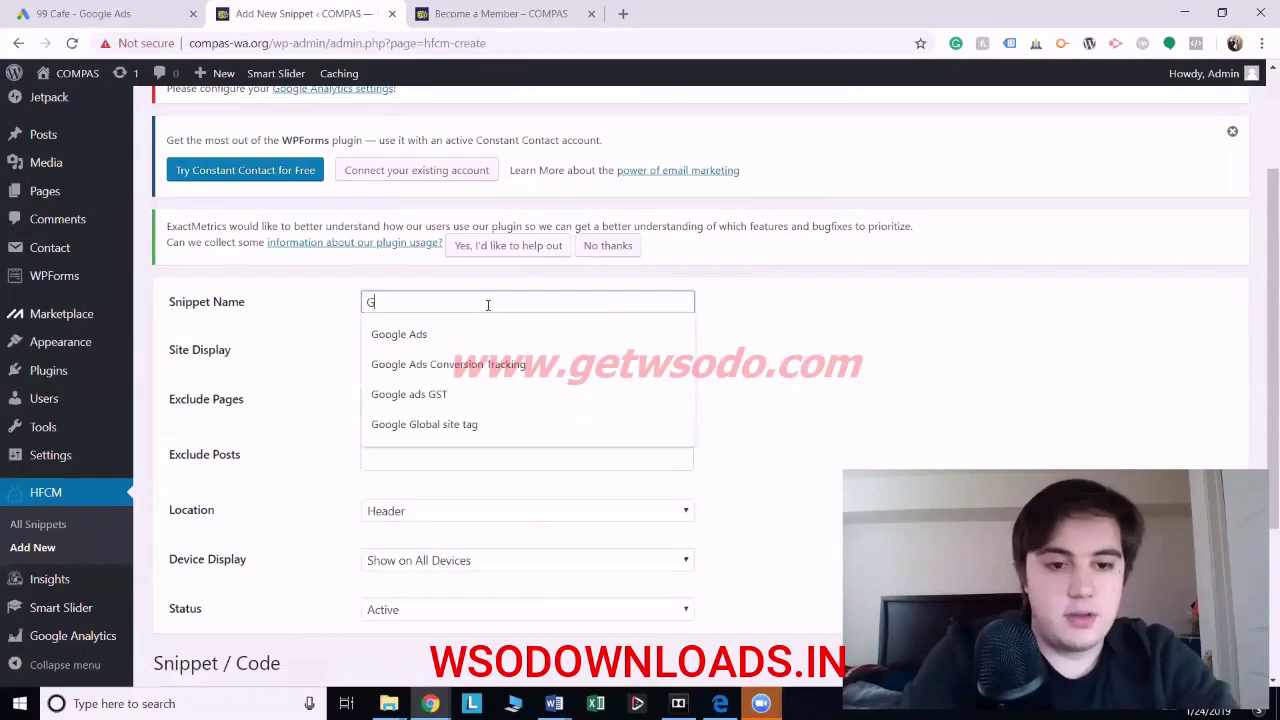
text(oogl)
key(BackSpace)
key(BackSpace)
key(BackSpace)
key(BackSpace)
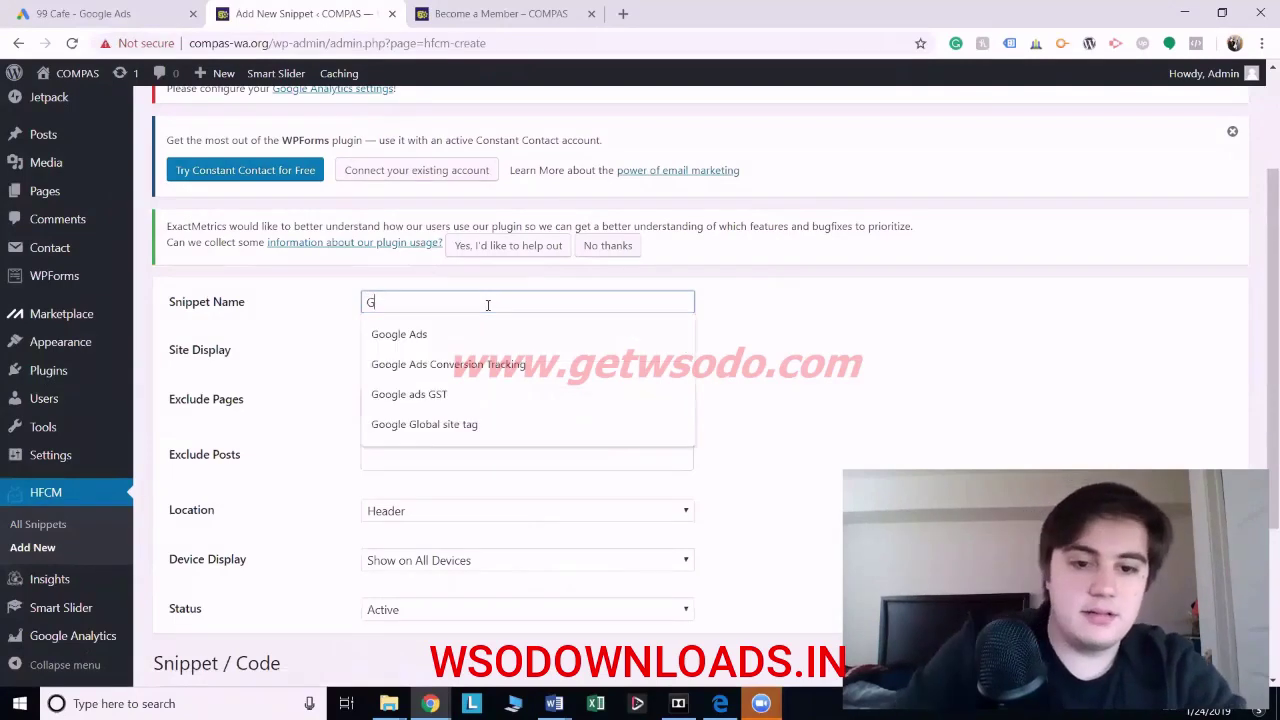
click(507, 374)
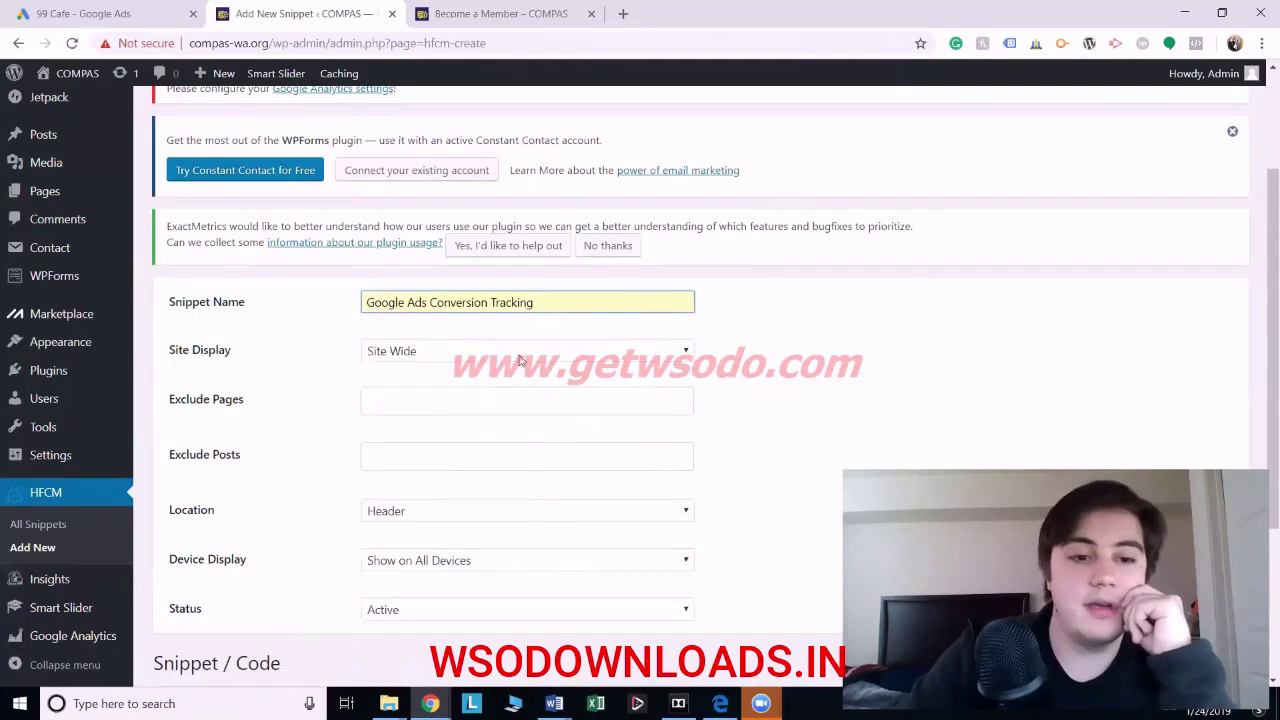
Step: Limit the snippet to the Become a Member page, placed Before Content
click(520, 356)
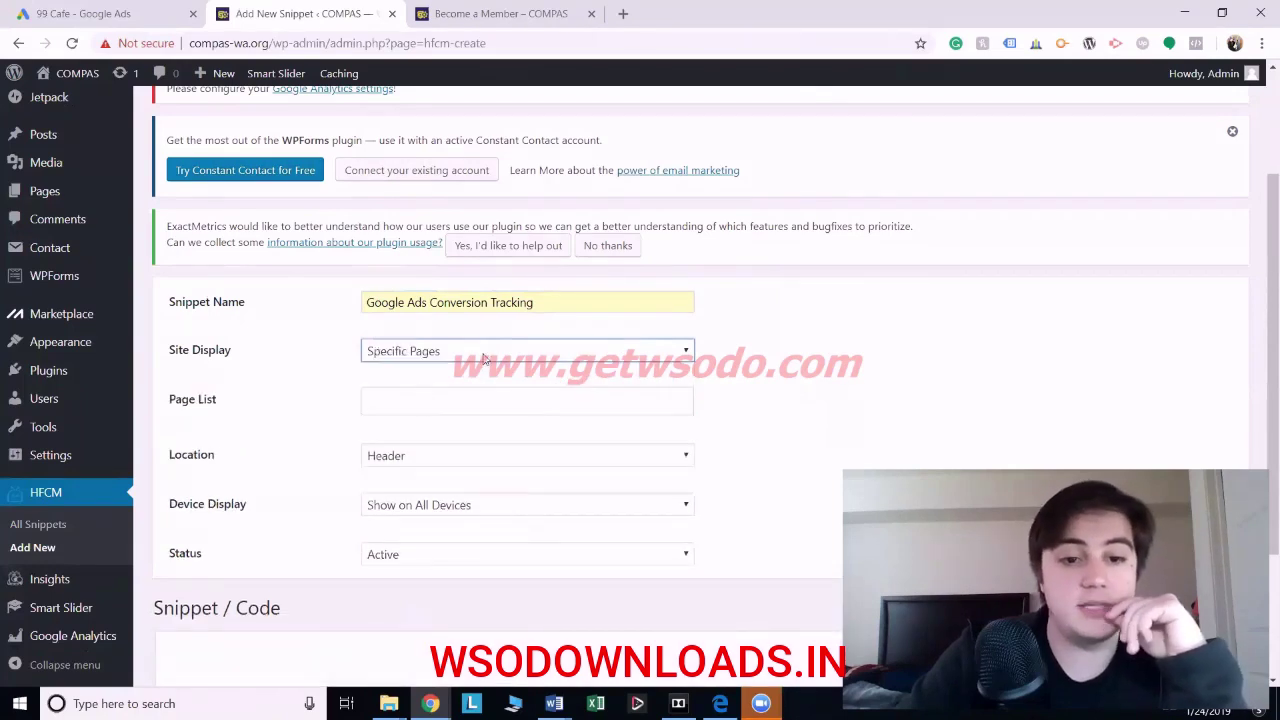
click(388, 405)
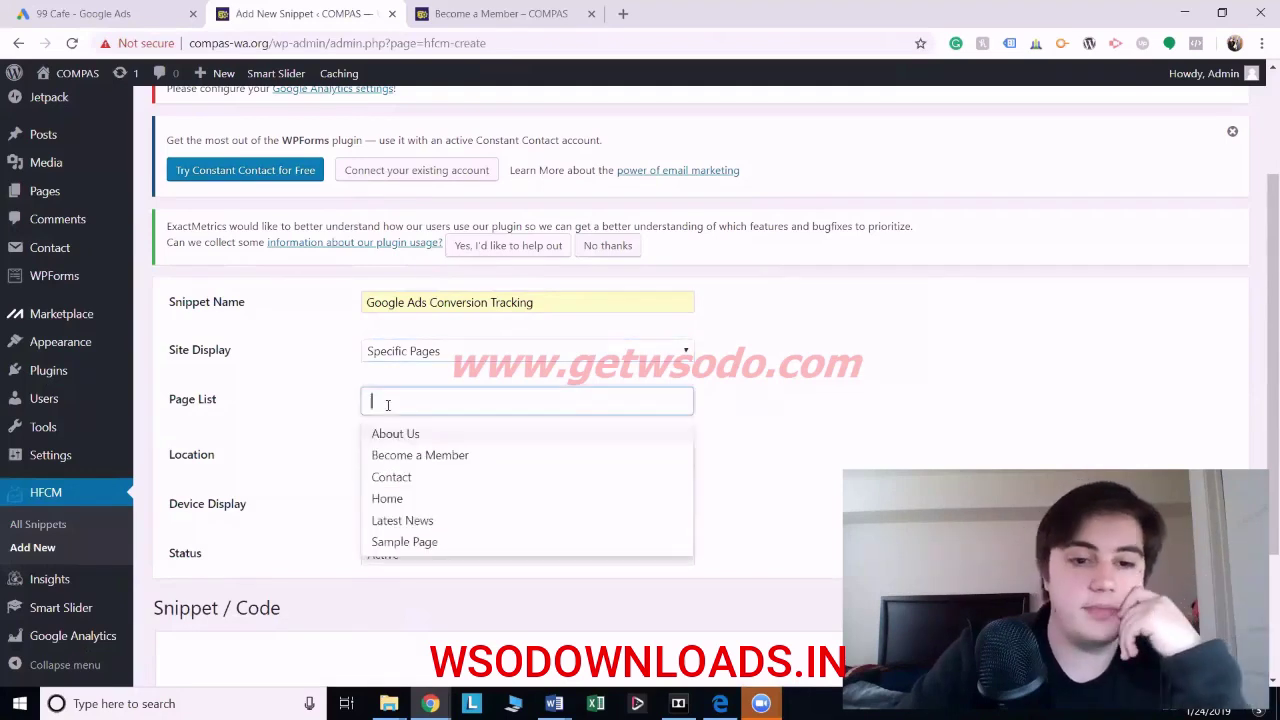
click(409, 456)
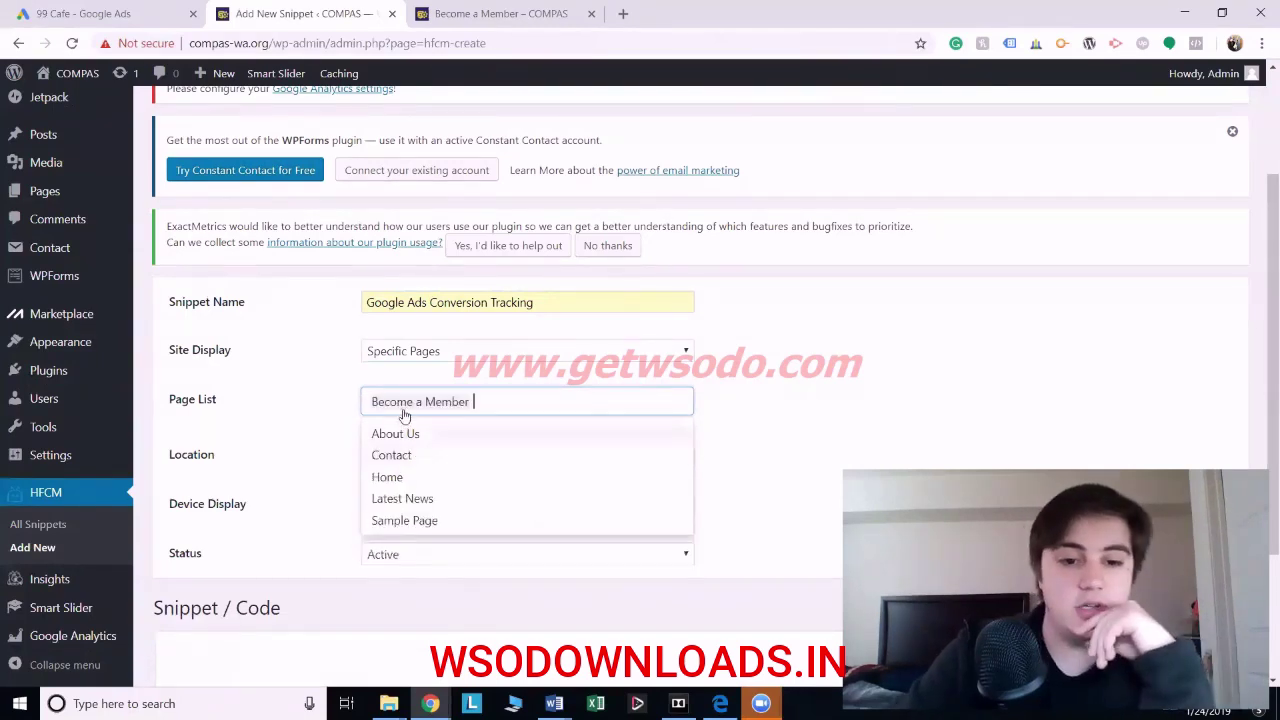
click(298, 456)
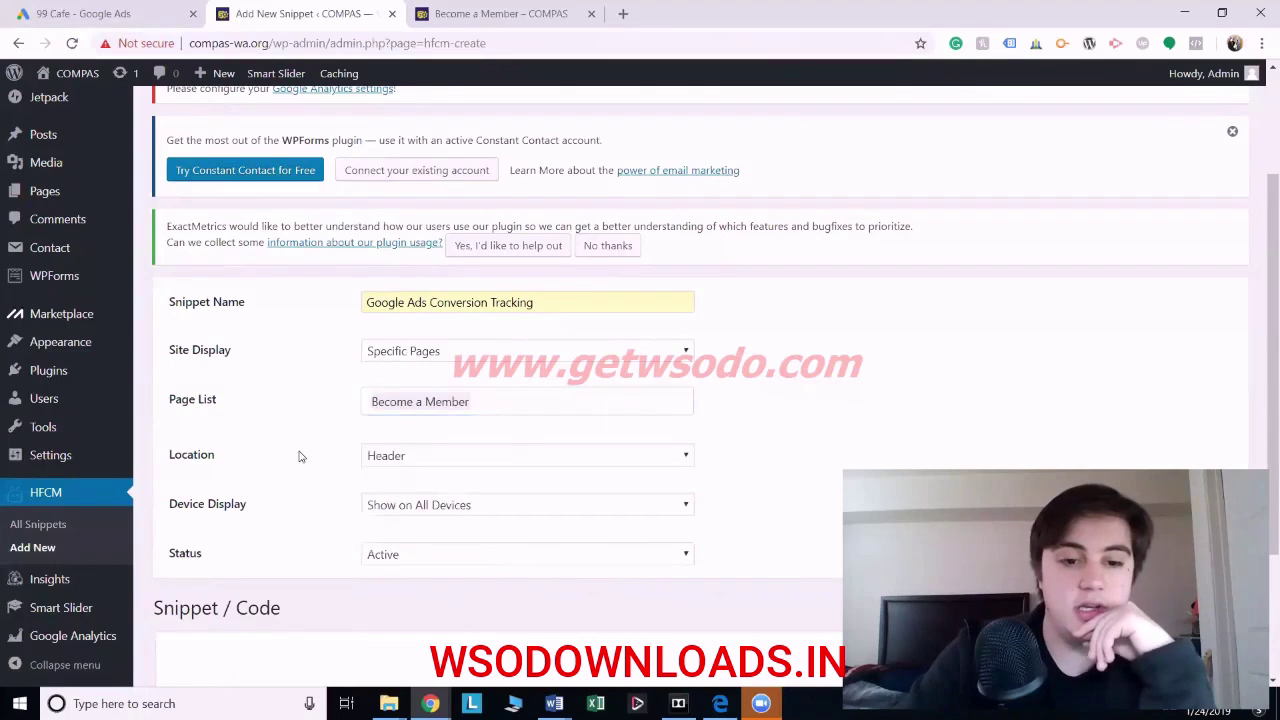
click(402, 458)
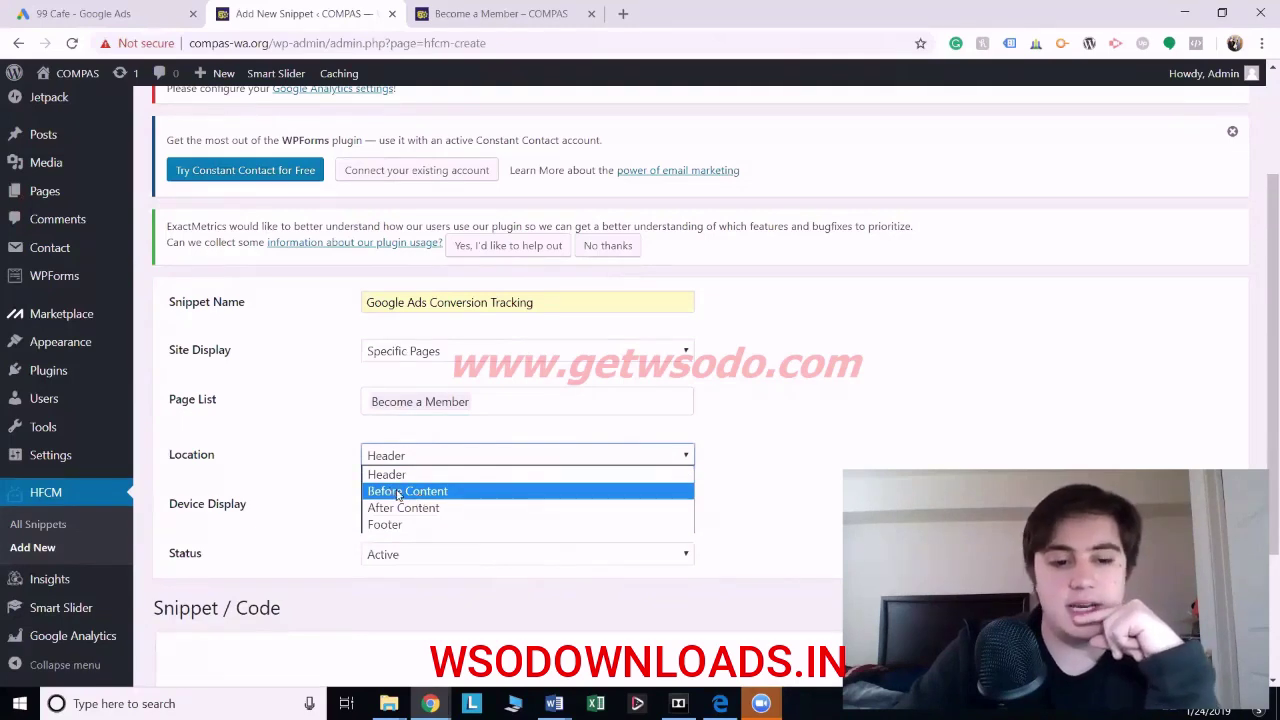
click(399, 492)
scroll(386, 540, down, 2)
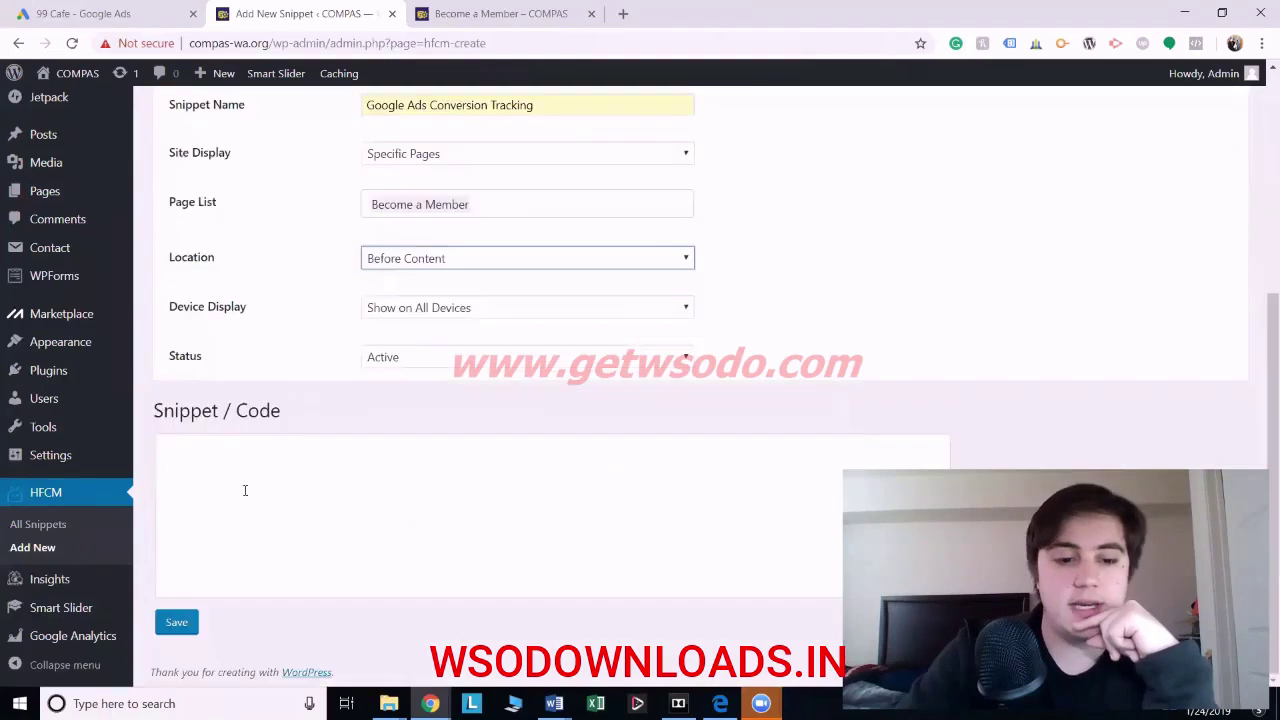
Step: Paste the conversion event code into the snippet, save it, and view Become a Member
click(243, 480)
right_click(243, 478)
click(281, 347)
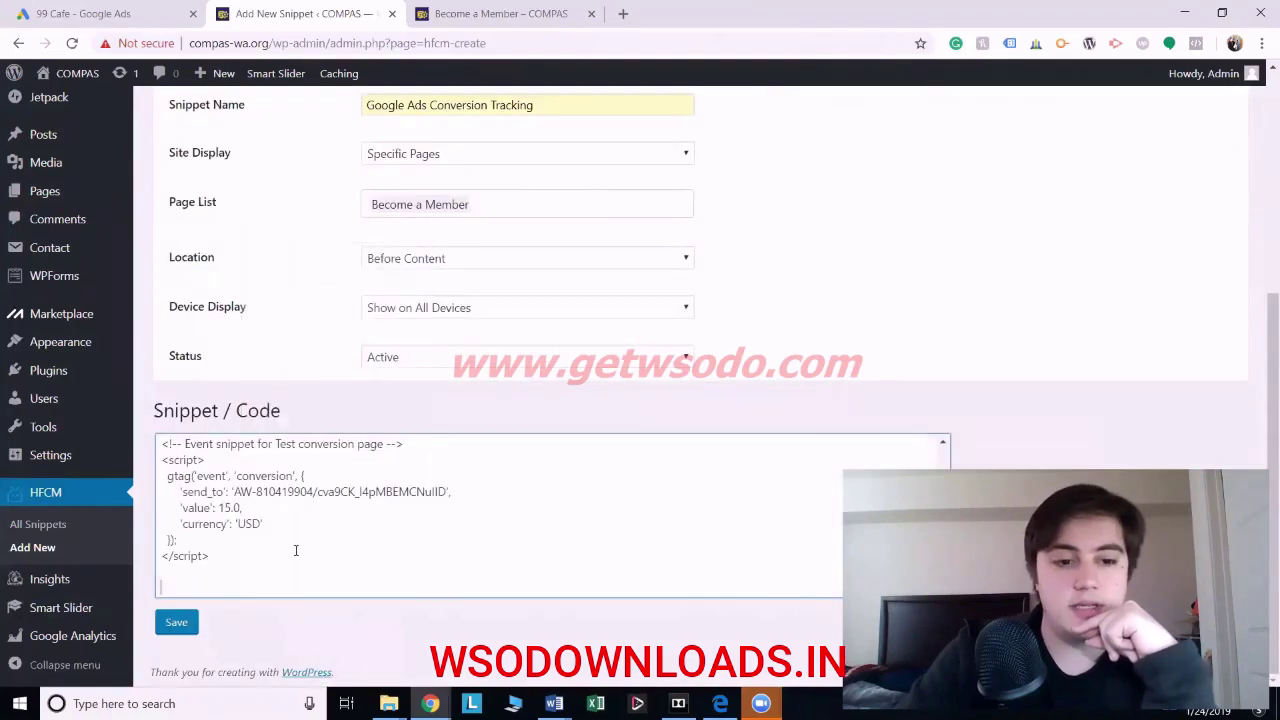
click(189, 628)
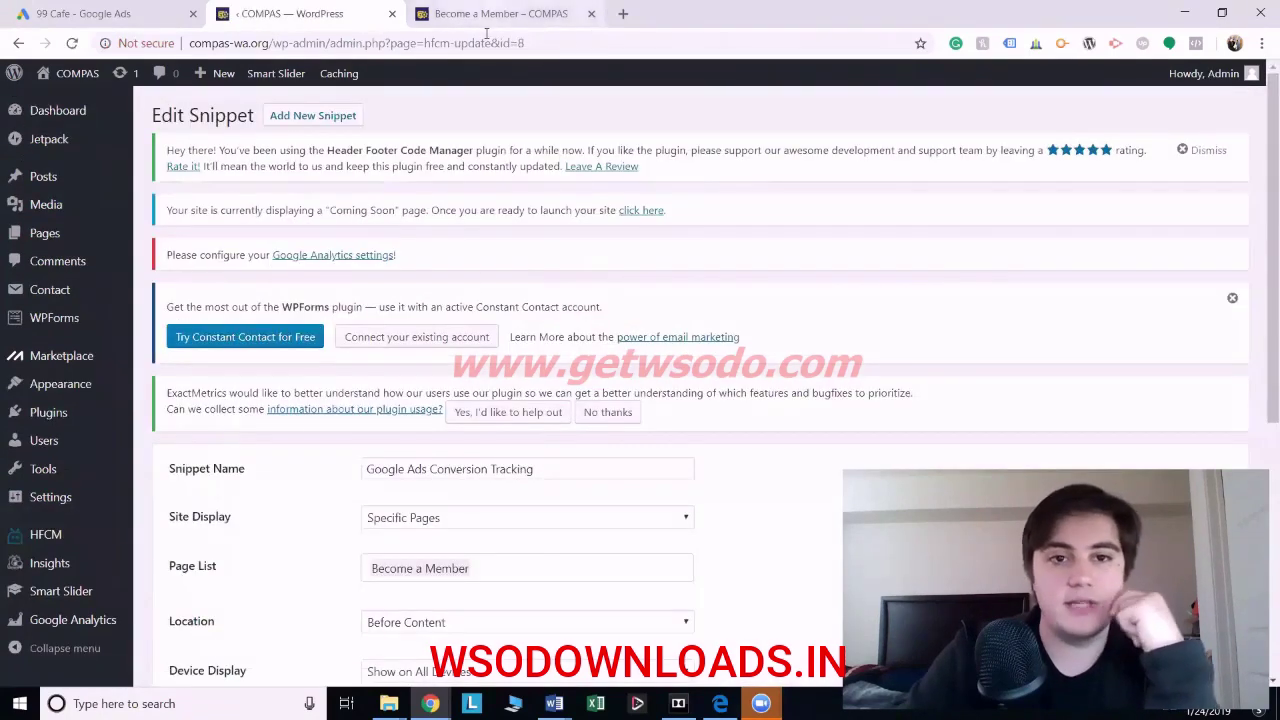
click(490, 16)
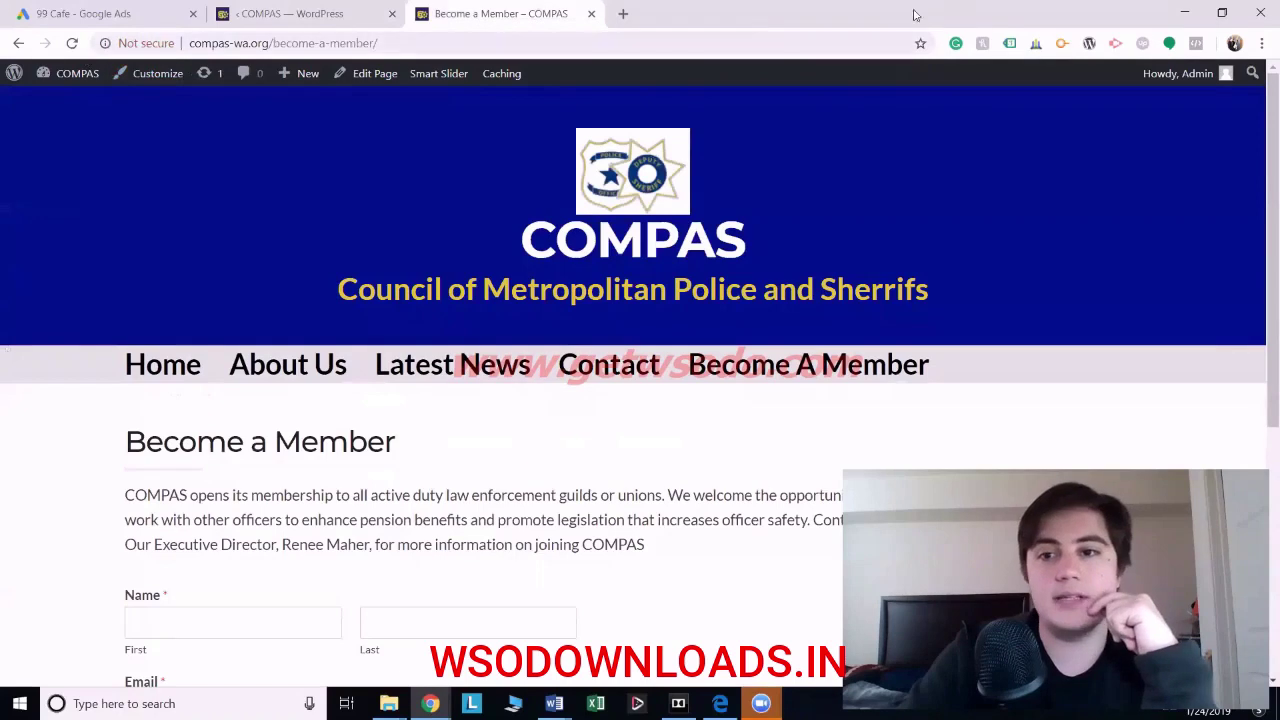
Step: Reload the Become a Member page and confirm Tag Assistant detects four tags
click(1009, 43)
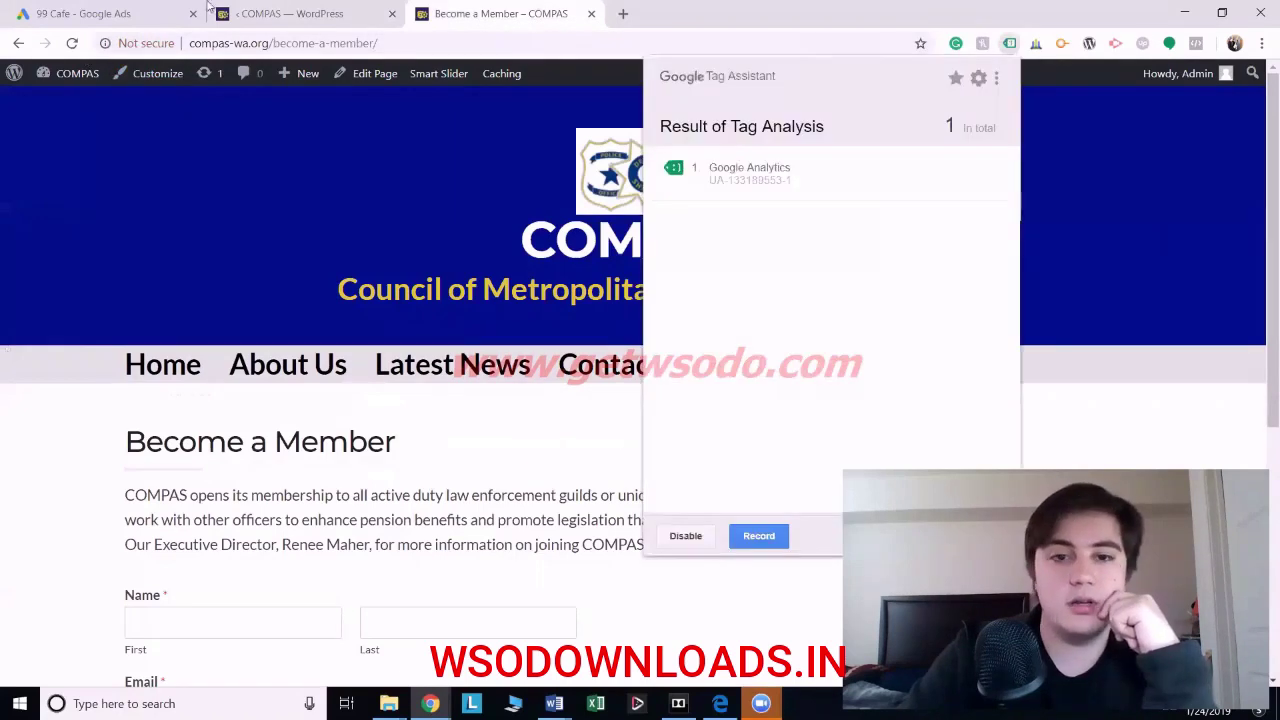
click(72, 43)
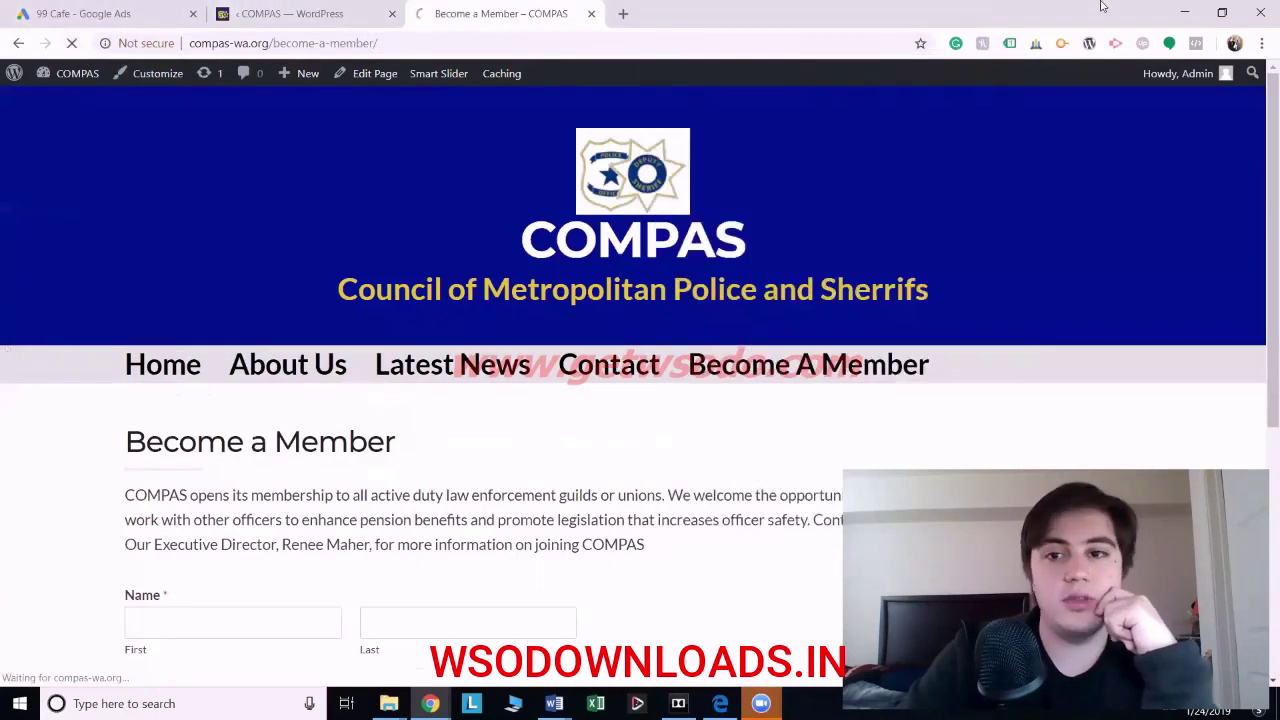
click(1010, 44)
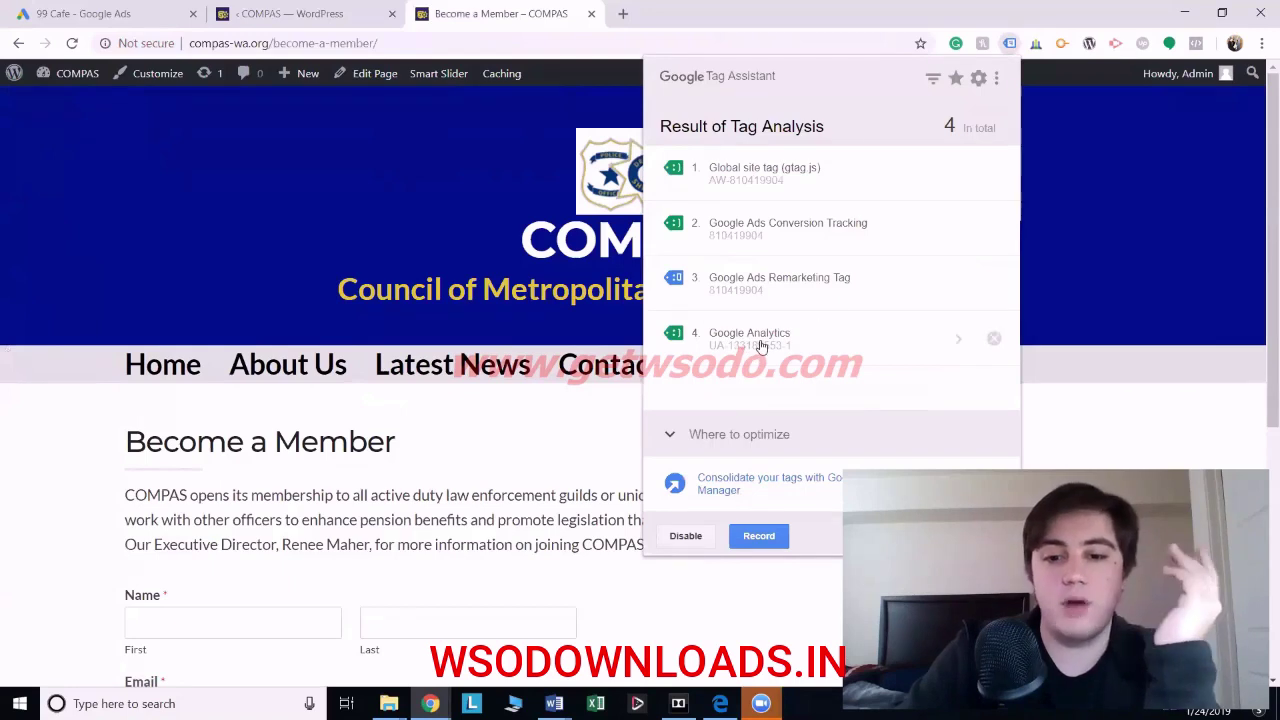
Step: Check the Facebook Pixel Helper results, then recheck Tag Assistant and the Become a Member page
click(1196, 45)
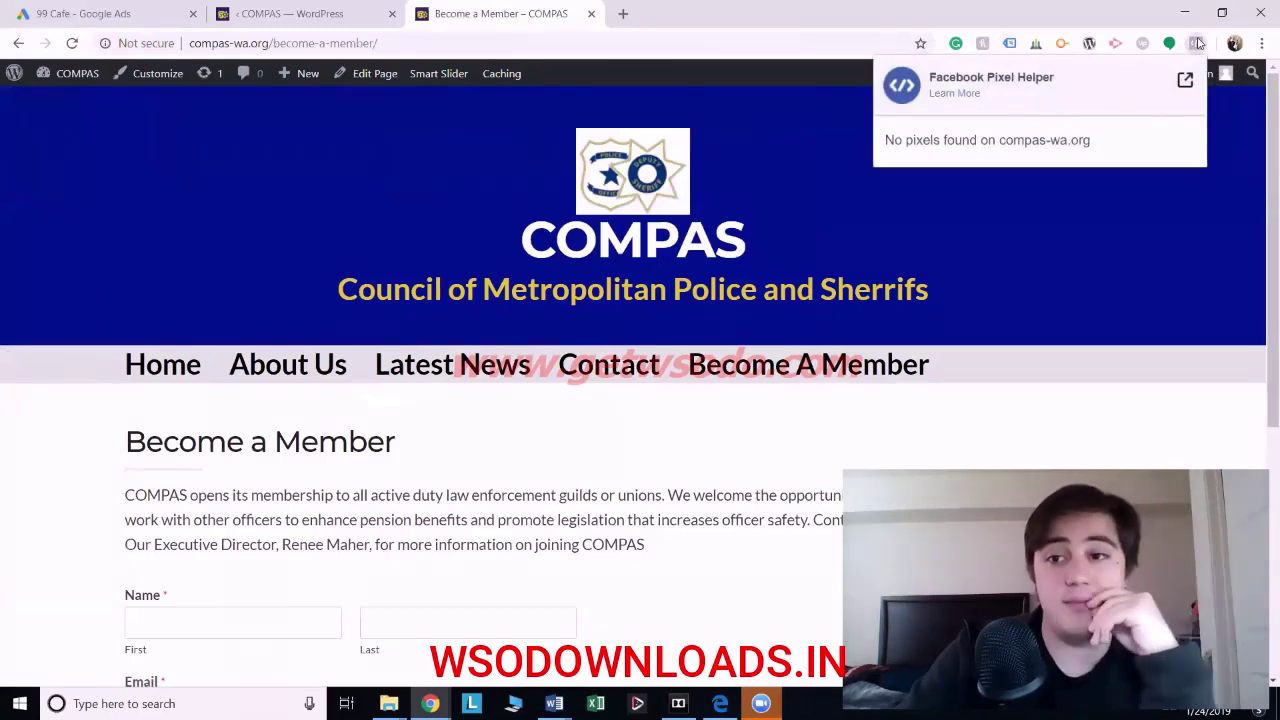
click(1197, 44)
click(1197, 44)
click(1197, 44)
click(1197, 44)
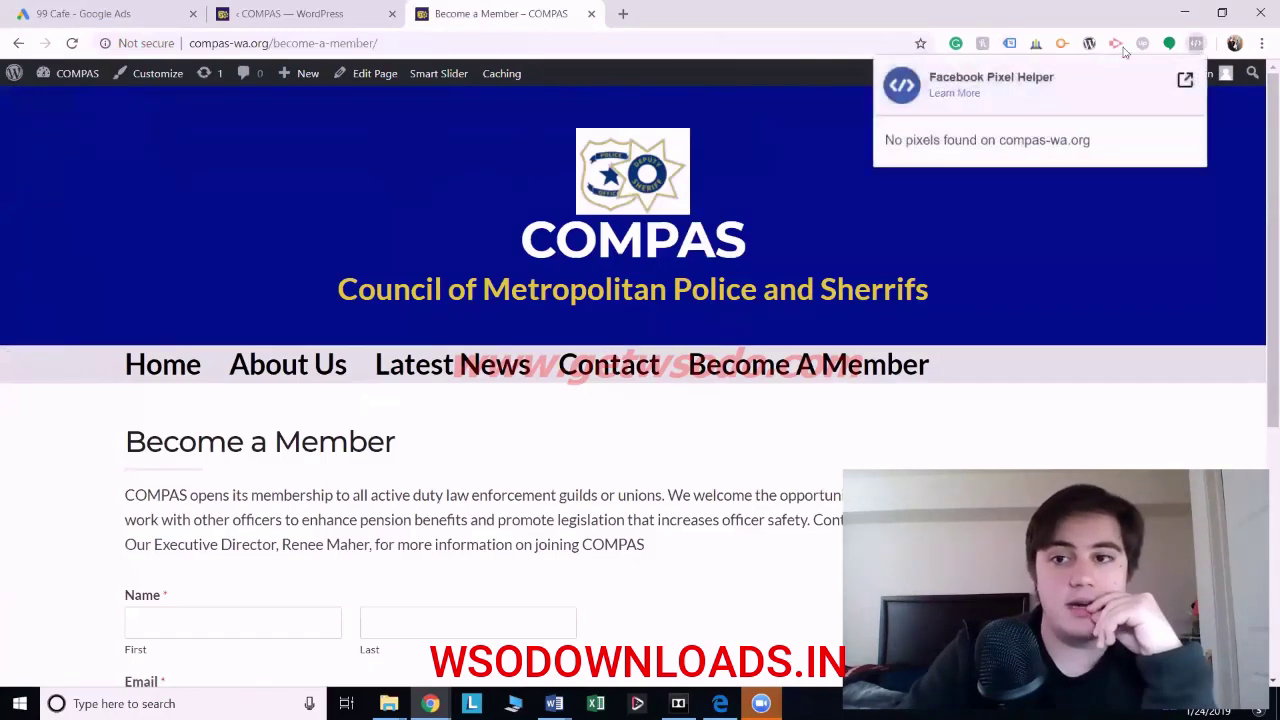
click(1010, 44)
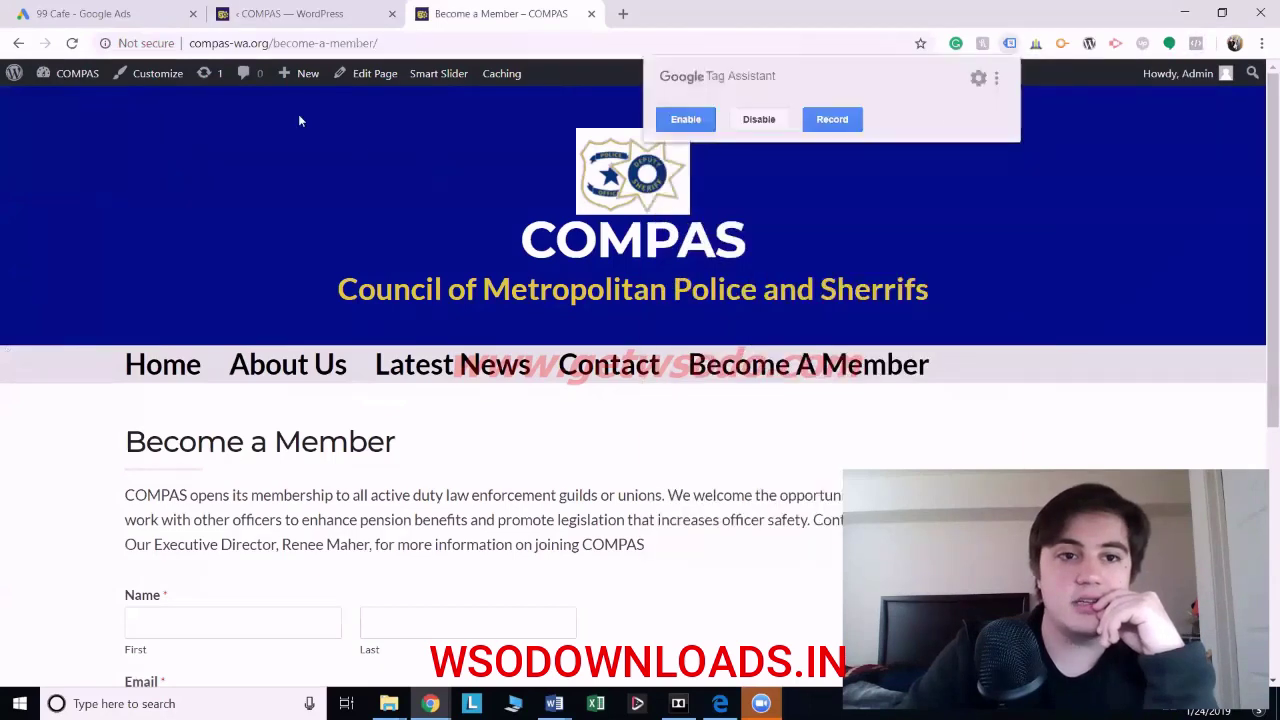
click(262, 13)
click(455, 14)
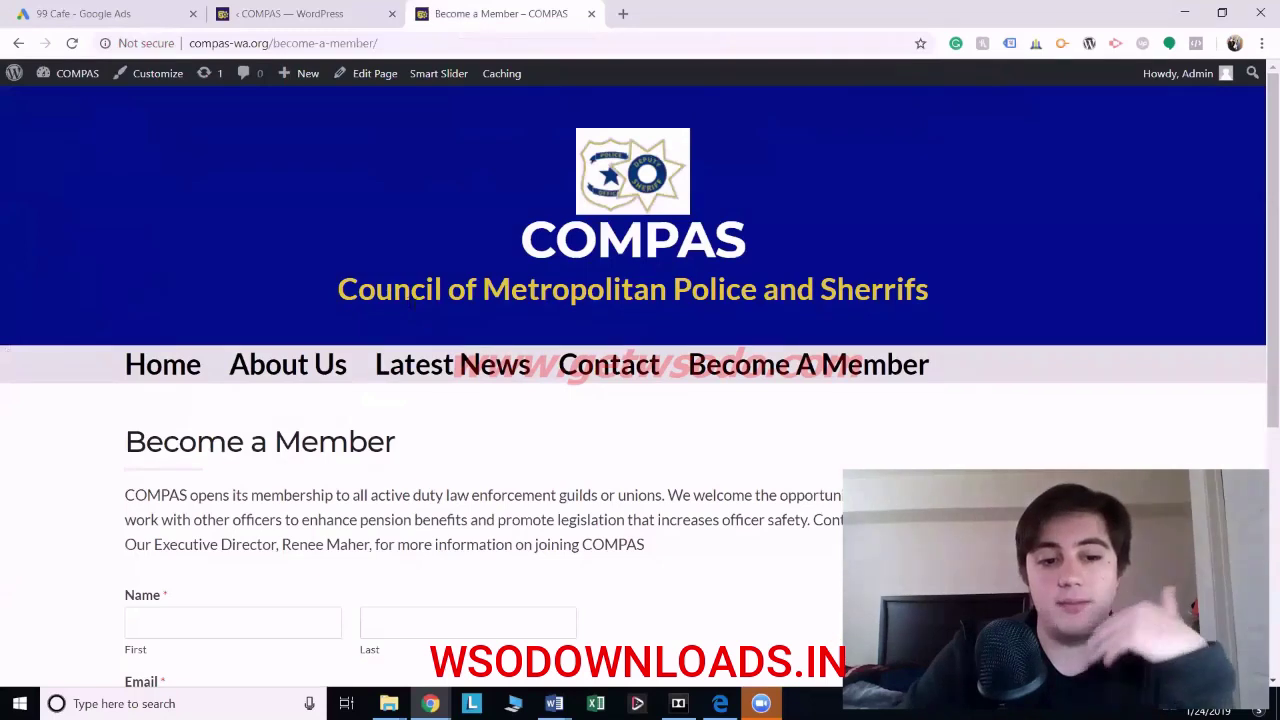
scroll(421, 310, down, 1)
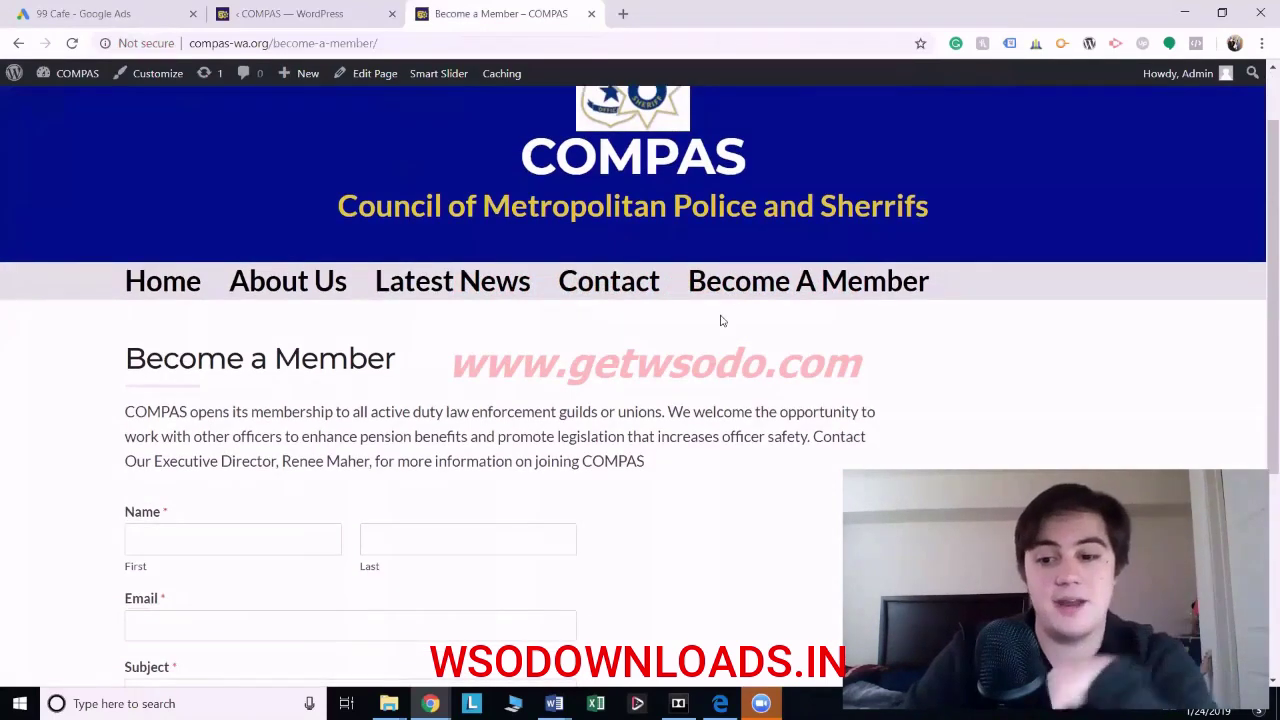